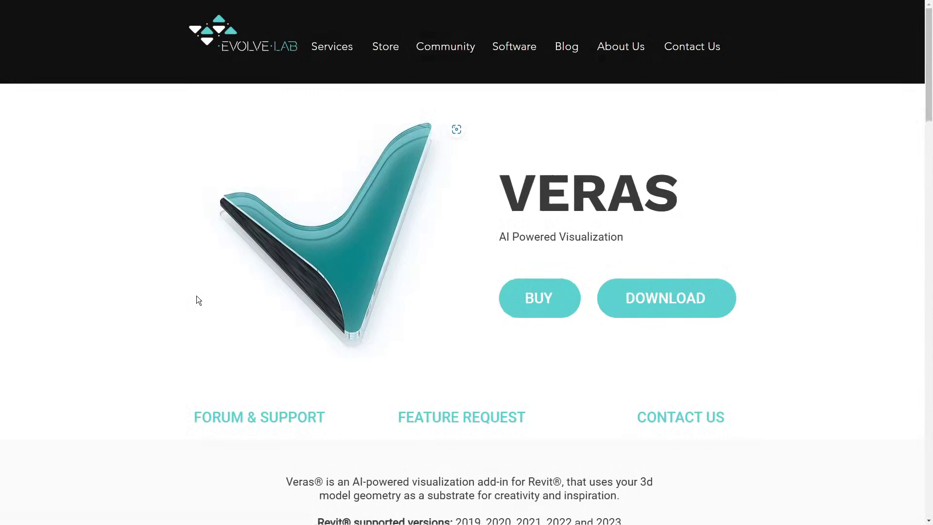
- Switch from the Veras product page to the image viewer showing residence-01.jpg
{"action": "key", "text": "alt+Tab"}
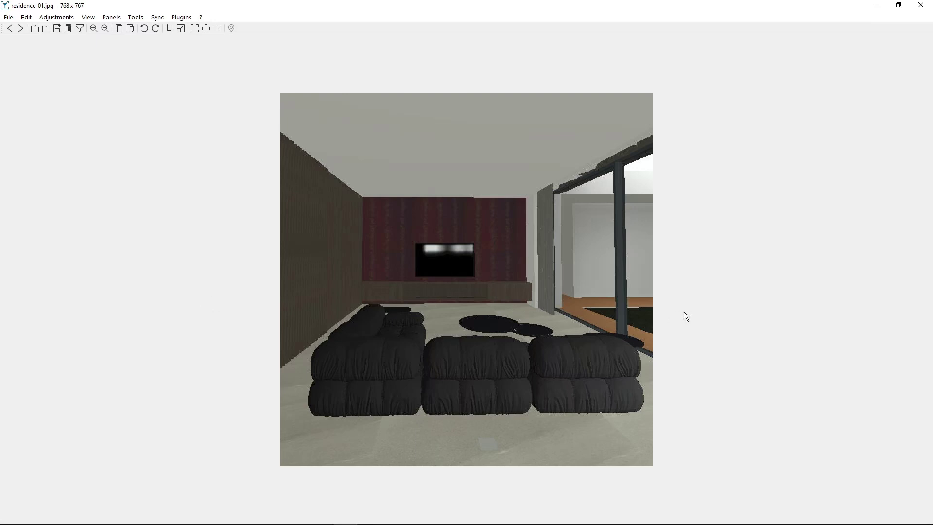
- Page through the example images, including the Minecraft house screenshot and its realistic renders
{"action": "key", "text": "Right"}
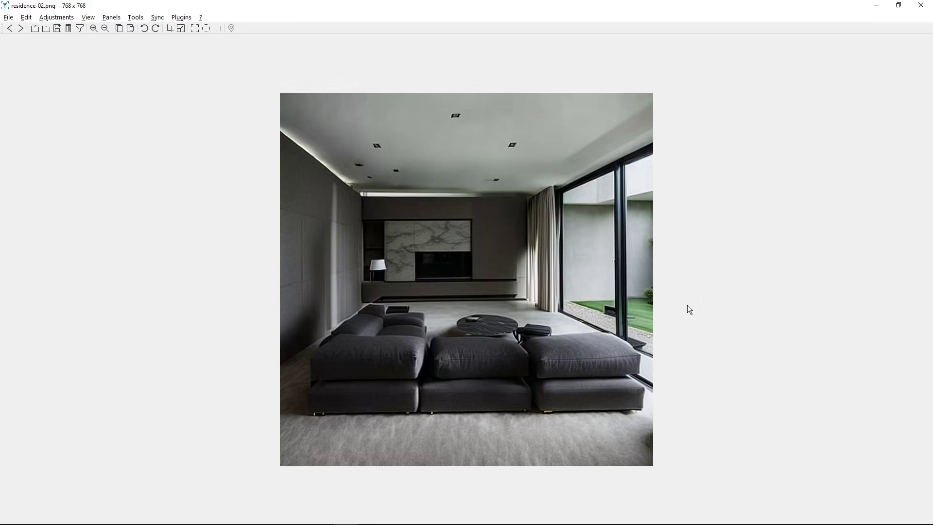
{"action": "key", "text": "Right"}
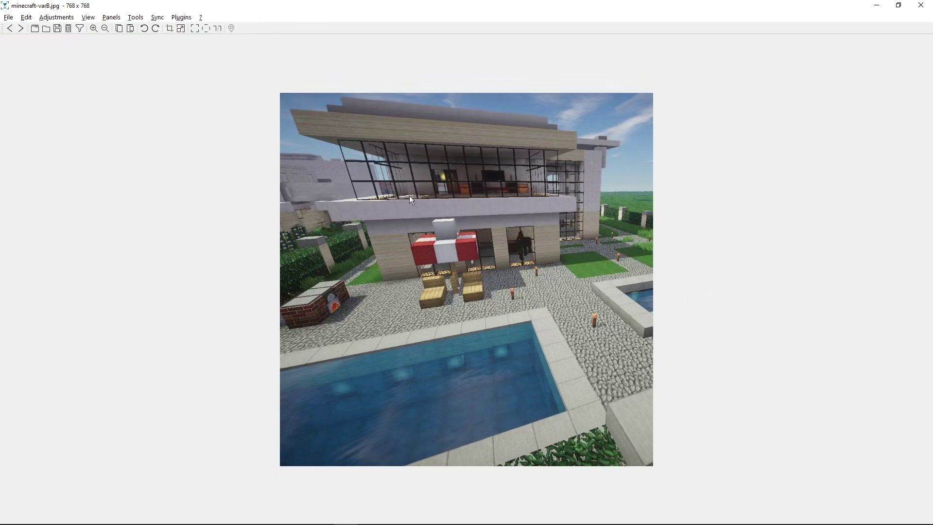
{"action": "key", "text": "Right"}
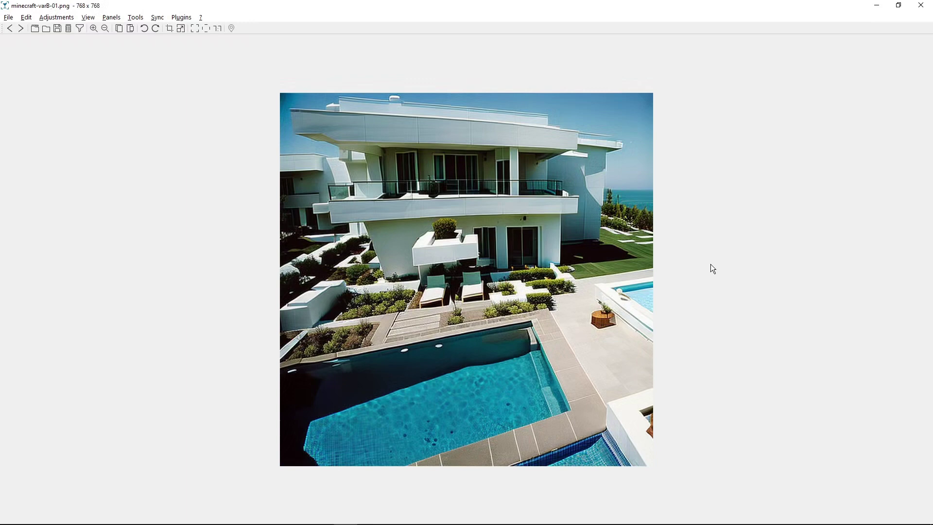
{"action": "key", "text": "Right"}
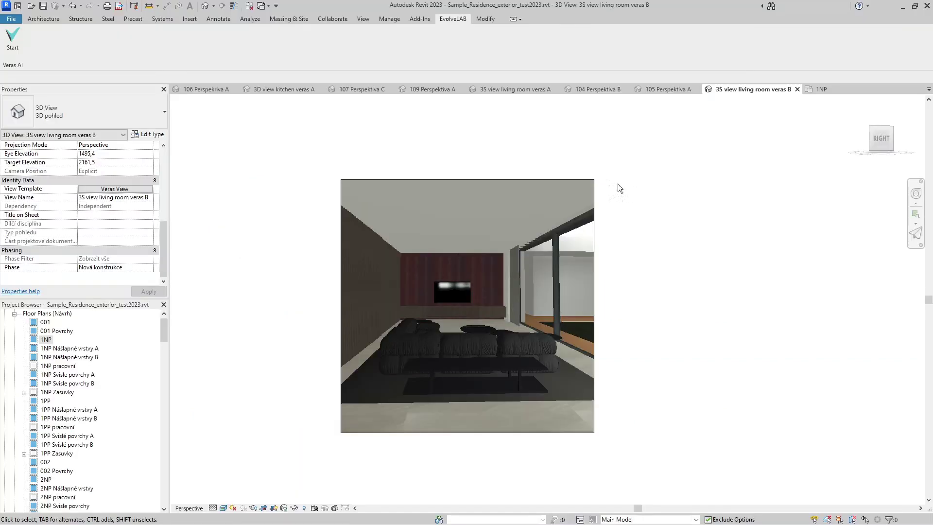
- Start Veras for the '35 view living room veras B' 3D view
{"action": "left_click", "coordinate": [12, 44]}
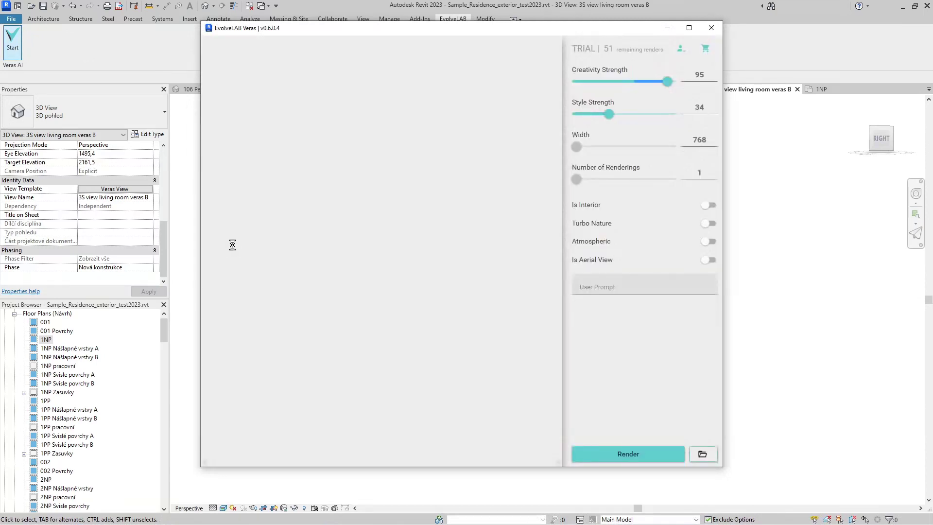
- Show the Revit preview, set Creativity Strength to 81, and render the living room
{"action": "right_click", "coordinate": [344, 221]}
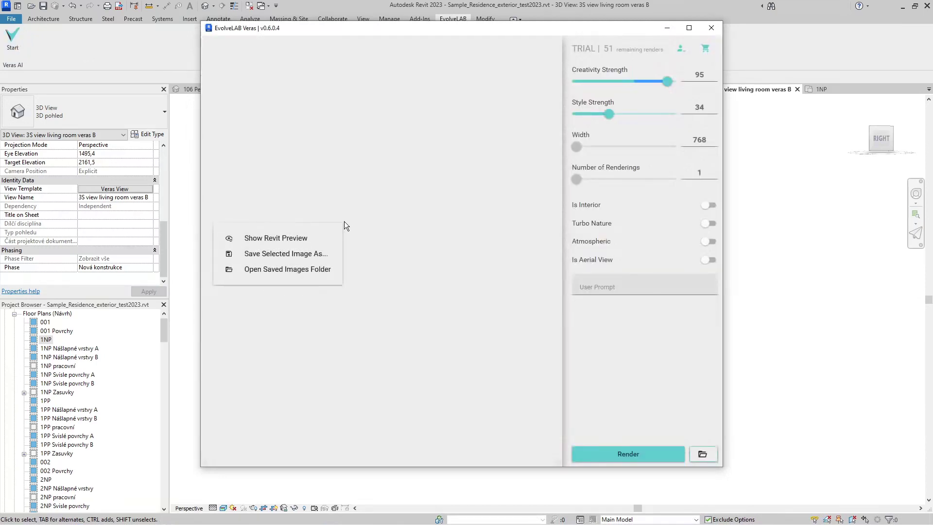
{"action": "left_click", "coordinate": [308, 238]}
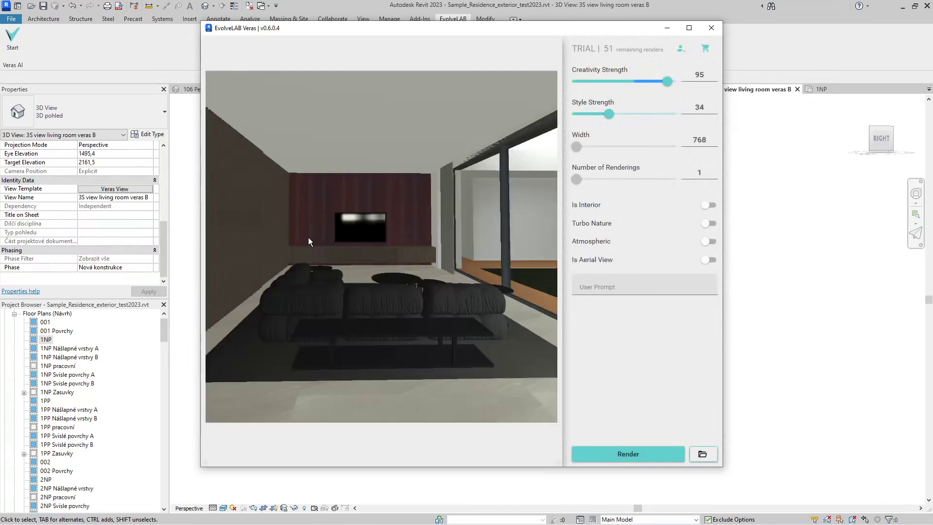
{"action": "left_click", "coordinate": [652, 82]}
{"action": "left_click_drag", "start_coordinate": [650, 81], "coordinate": [654, 82]}
{"action": "left_click", "coordinate": [636, 456]}
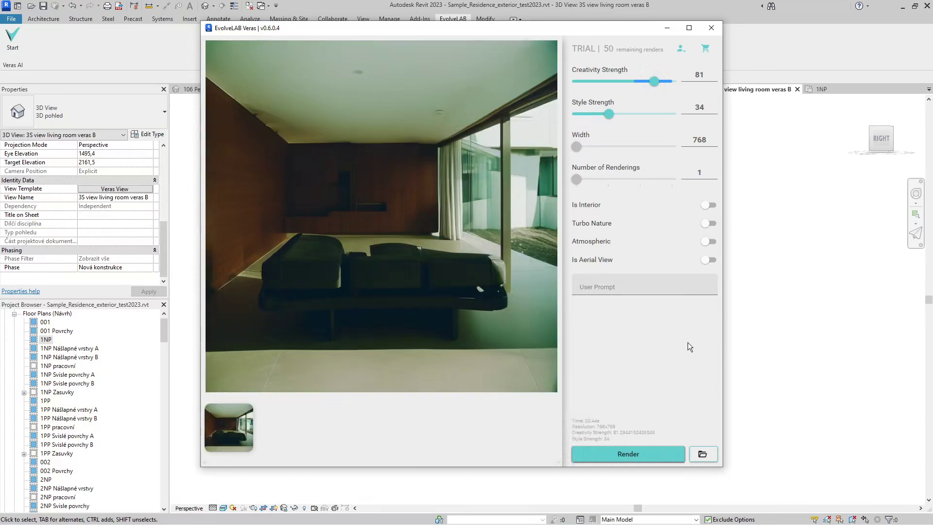
- Enable Is Interior and render a second variation of the room
{"action": "left_click", "coordinate": [710, 206]}
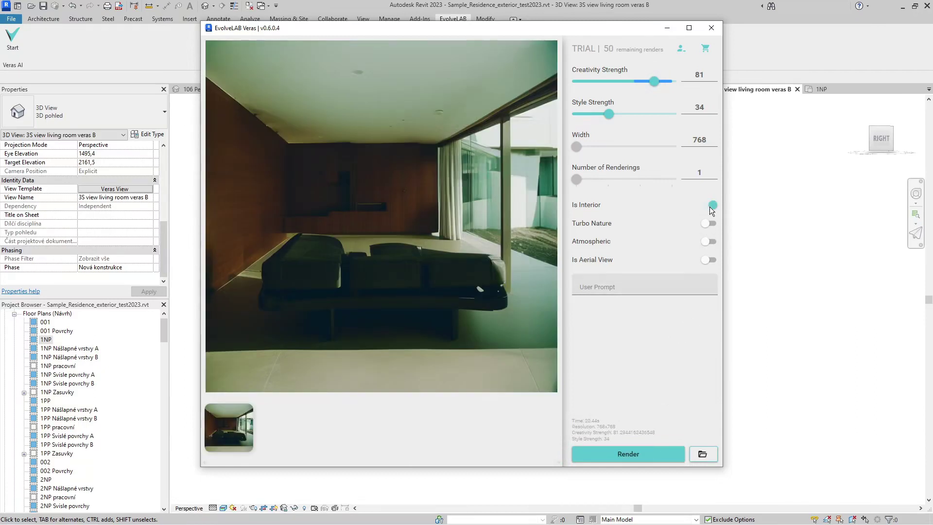
{"action": "left_click", "coordinate": [636, 456]}
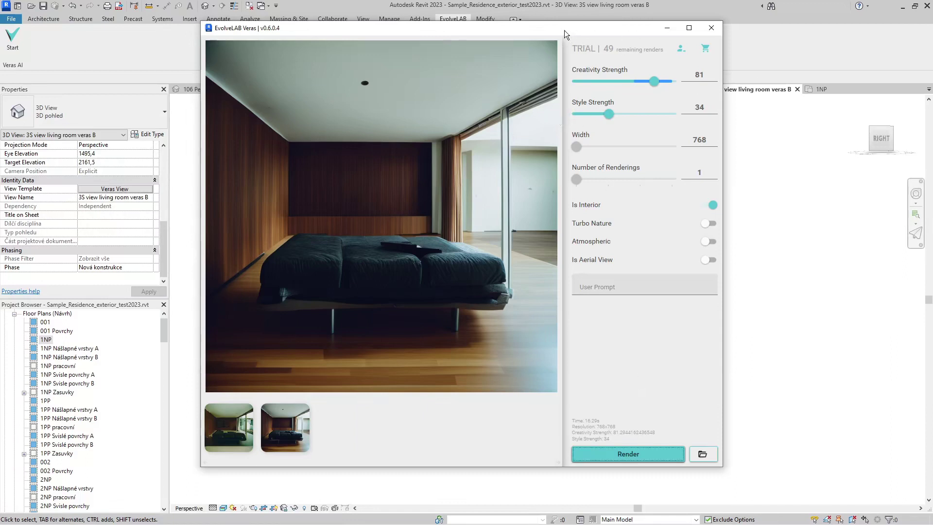
- Walk the living-room camera closer to the sofa and lower Creativity Strength to 67
{"action": "left_click_drag", "start_coordinate": [565, 30], "coordinate": [419, 40]}
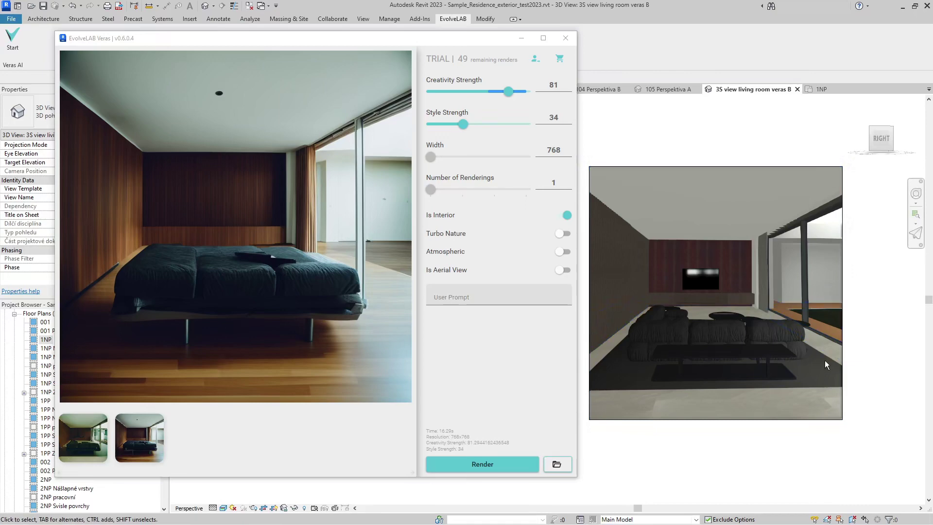
{"action": "key", "text": "alt"}
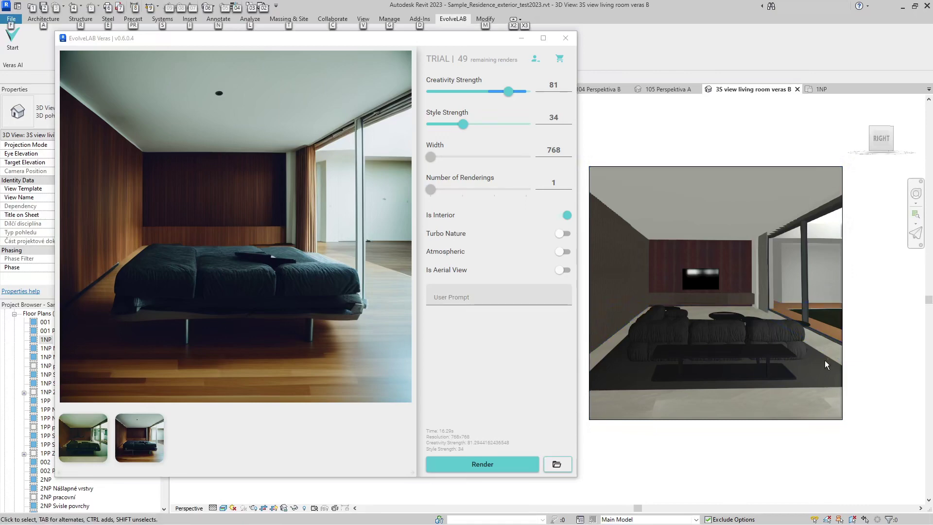
{"action": "left_click", "coordinate": [916, 193]}
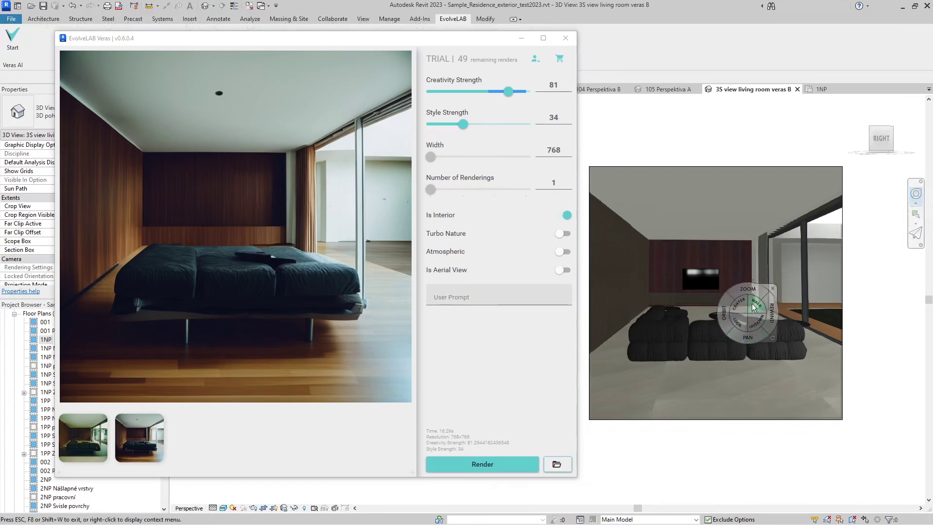
{"action": "left_click_drag", "start_coordinate": [751, 303], "coordinate": [503, 394]}
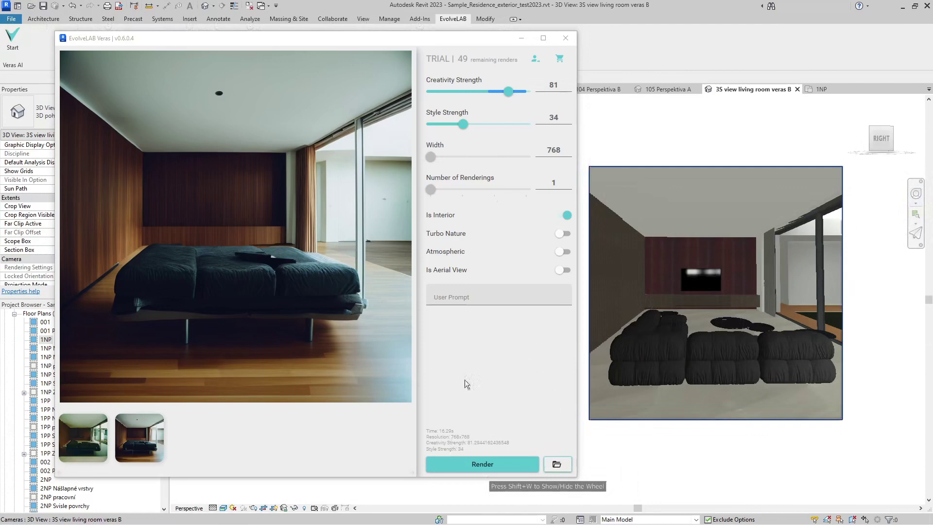
{"action": "left_click_drag", "start_coordinate": [510, 97], "coordinate": [495, 92]}
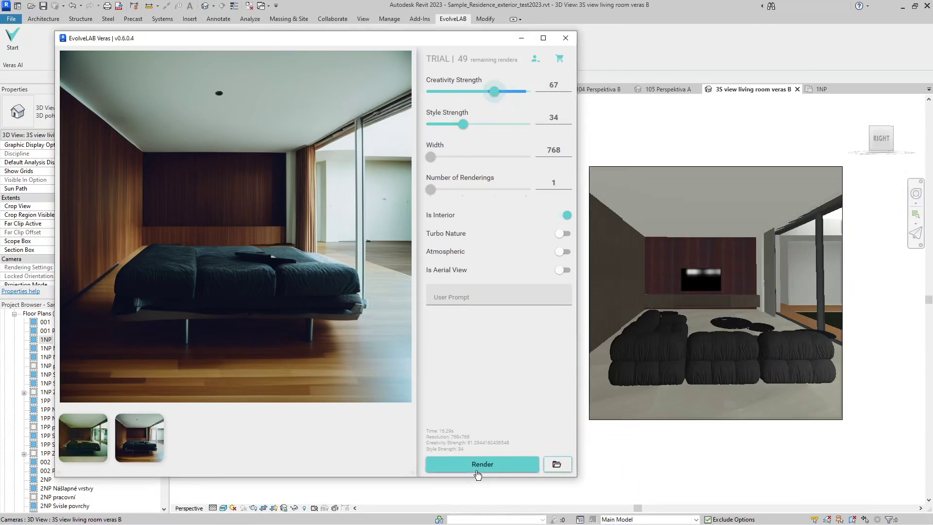
- Render a new living-room variation at Creativity Strength 67
{"action": "left_click", "coordinate": [480, 464]}
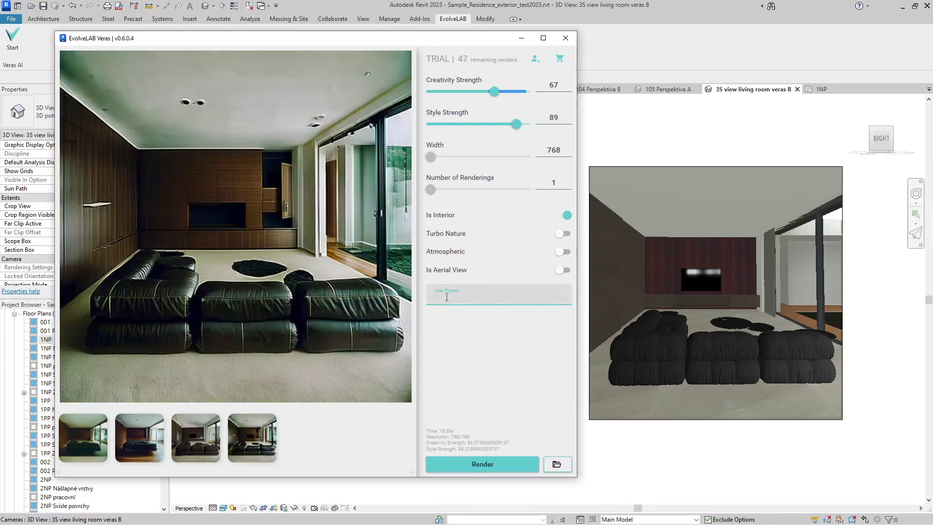
- Render with the prompt 'grey marble floor, garden behind window'
{"action": "type", "text": "grey marble floor, garden behind windows"}
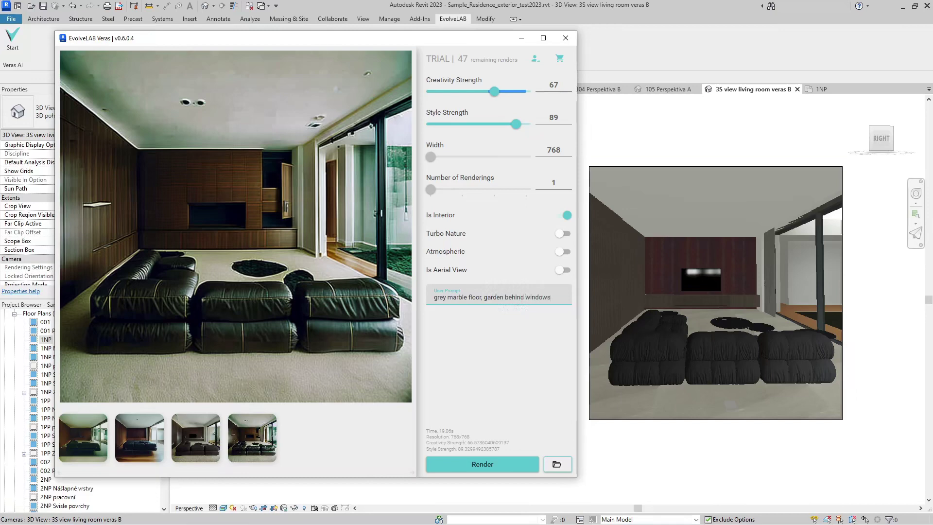
{"action": "left_click", "coordinate": [477, 464]}
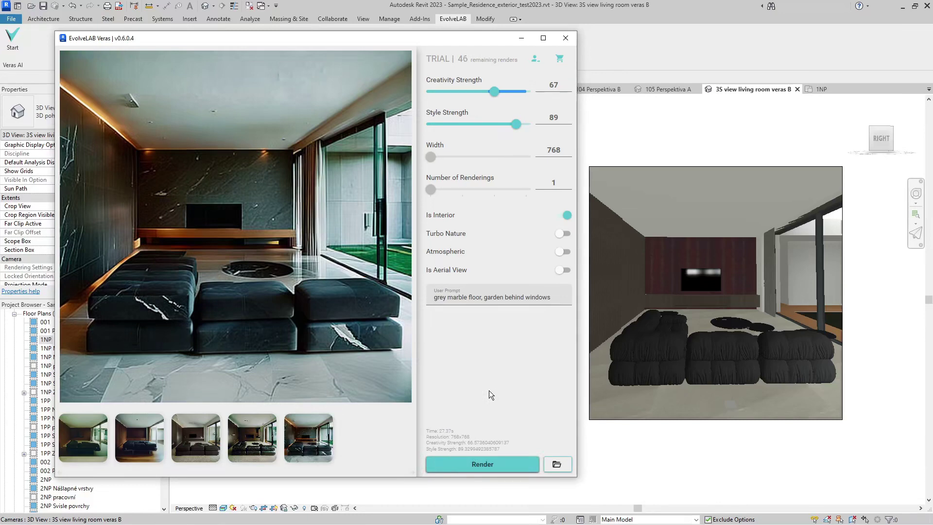
- Append 'dark oak wood on the left wall, light grey sofa' to the prompt and render
{"action": "left_click", "coordinate": [556, 297]}
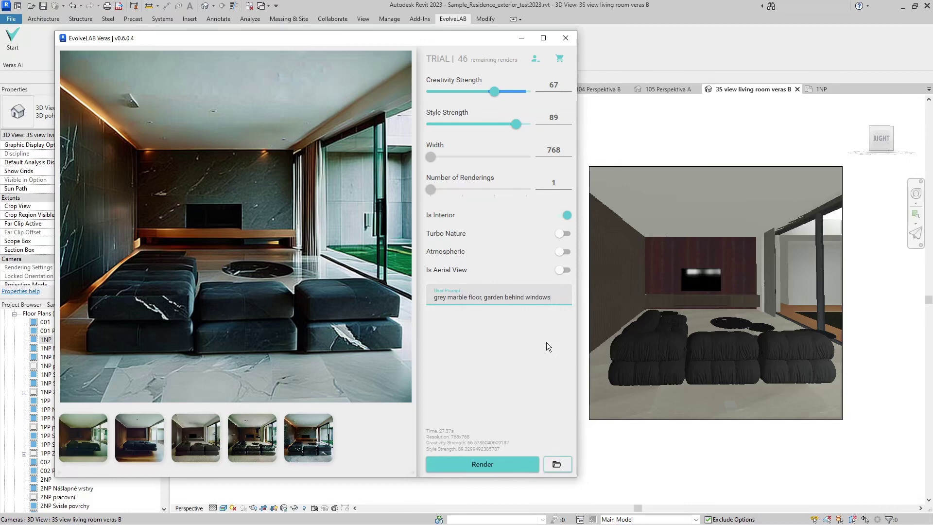
{"action": "type", "text": ", wood"}
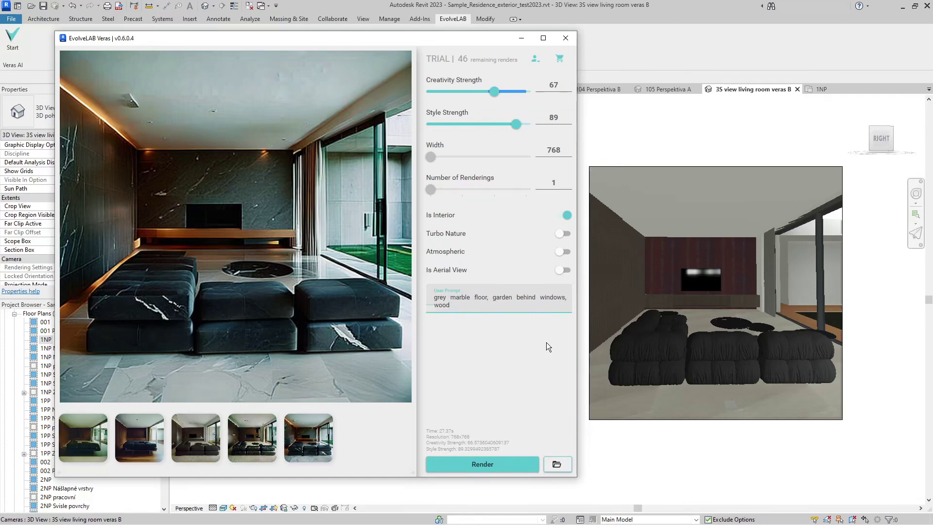
{"action": "key", "text": "BackSpace"}
{"action": "key", "text": "BackSpace"}
{"action": "key", "text": "BackSpace"}
{"action": "key", "text": "BackSpace"}
{"action": "type", "text": "dark oak wood on the left wall, light grey sofa"}
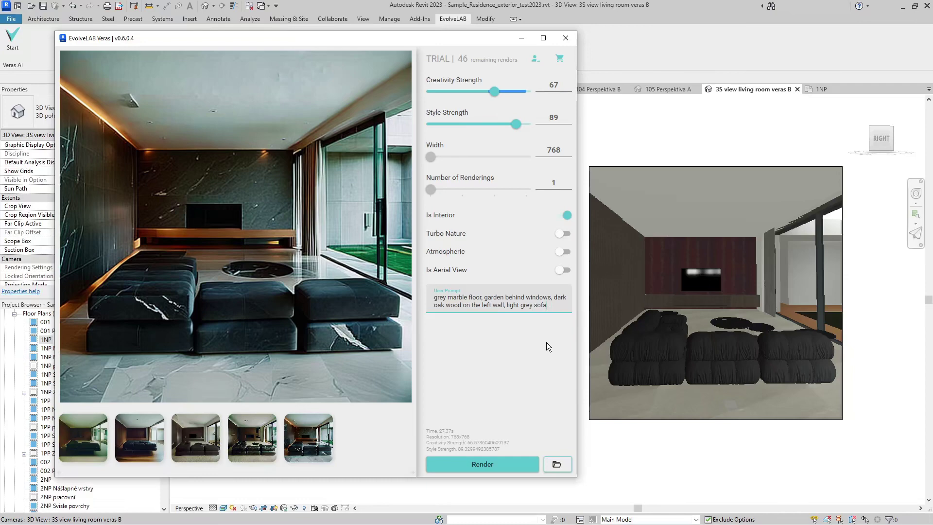
{"action": "left_click", "coordinate": [496, 464]}
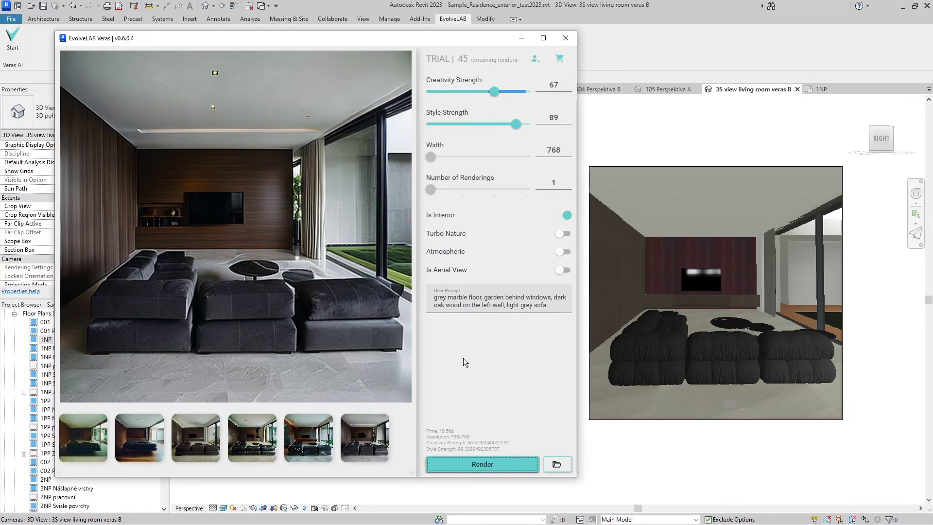
- Render with a light brown sofa, then add a modern chandelier mid-ceiling to the prompt
{"action": "left_click", "coordinate": [558, 301]}
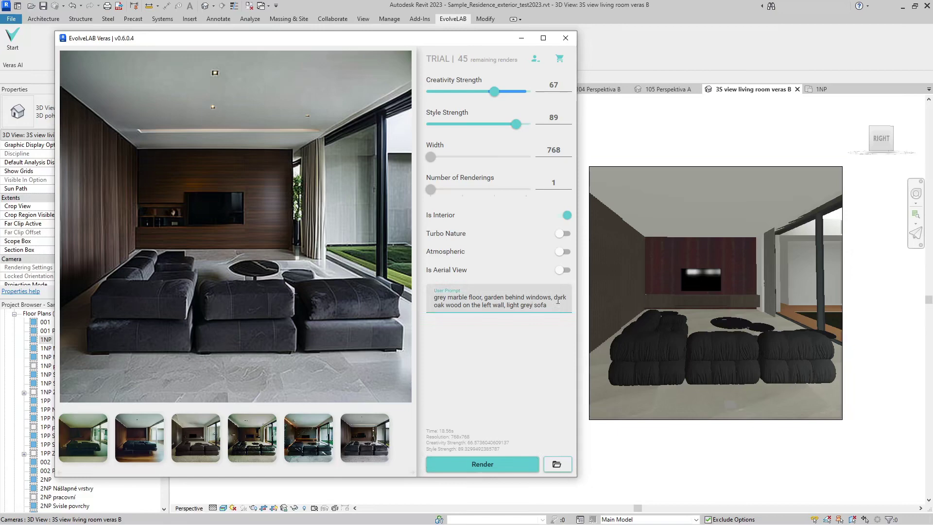
{"action": "key", "text": "BackSpace"}
{"action": "key", "text": "BackSpace"}
{"action": "key", "text": "BackSpace"}
{"action": "key", "text": "BackSpace"}
{"action": "type", "text": "brown"}
{"action": "left_click", "coordinate": [482, 464]}
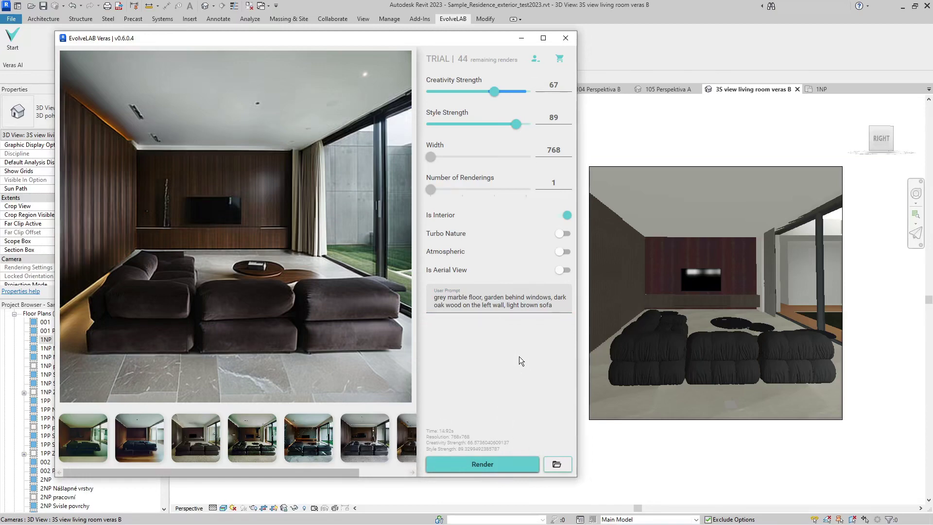
{"action": "left_click", "coordinate": [561, 305]}
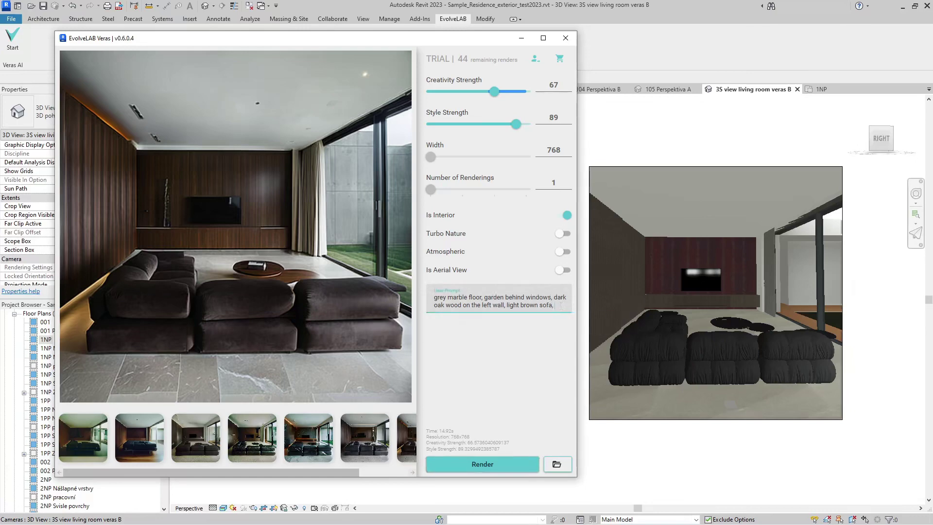
{"action": "type", "text": "modern cn"}
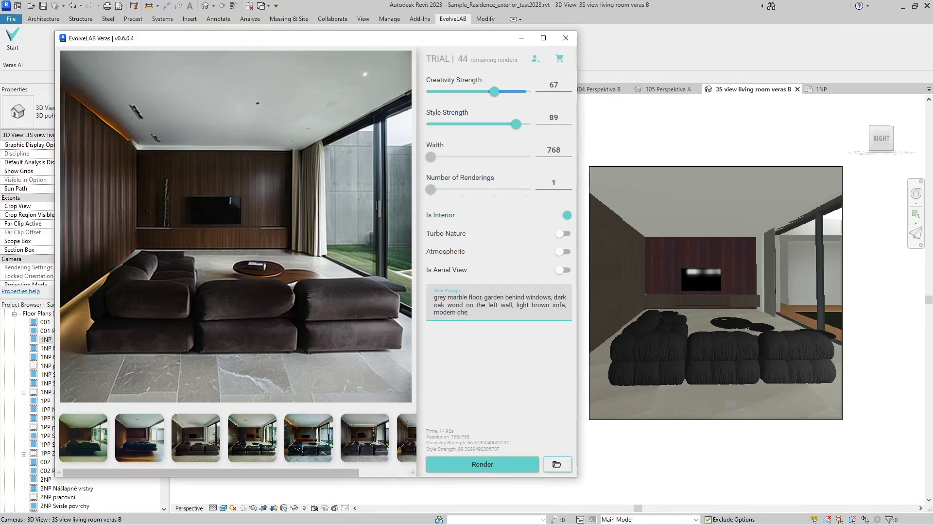
{"action": "type", "text": "endalier middle of ceiling"}
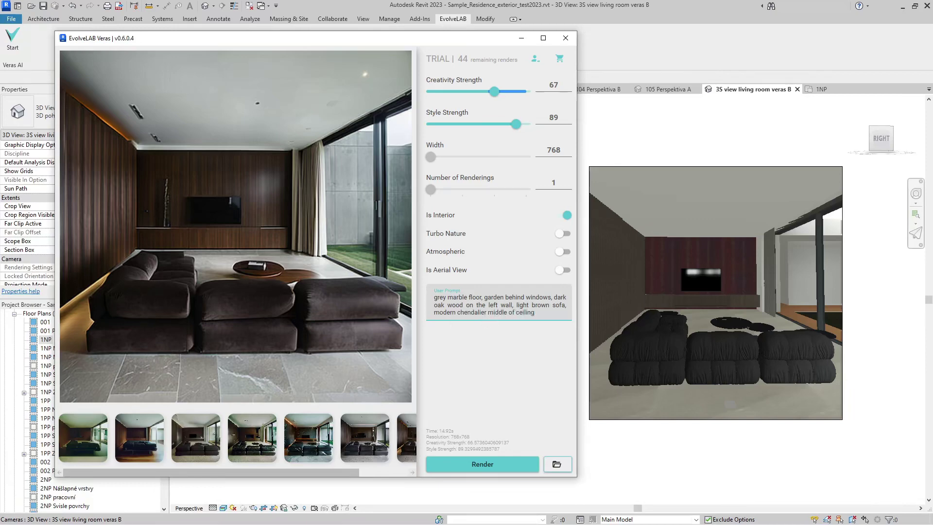
- Render the chandelier prompt, cut 'middle of ceiling' and re-render, then select 'modern chendalier'
{"action": "left_click", "coordinate": [492, 466]}
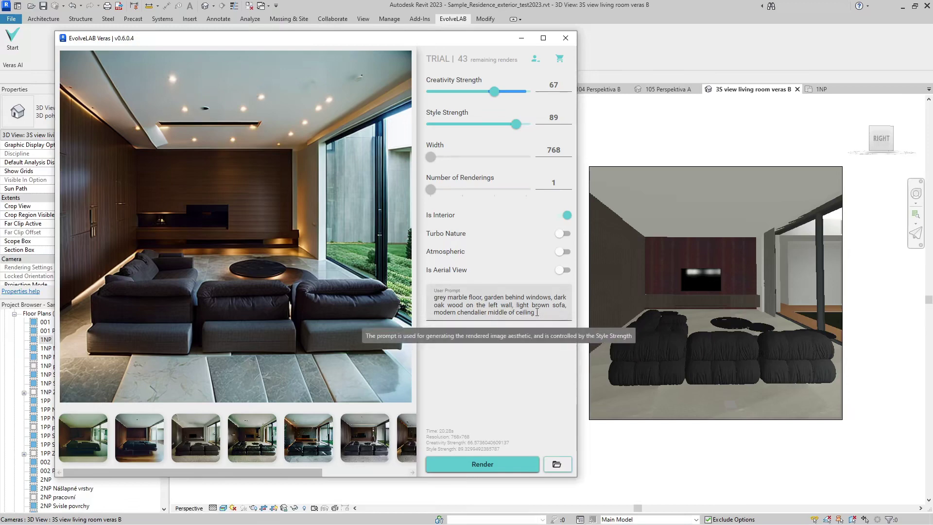
{"action": "left_click_drag", "start_coordinate": [534, 312], "coordinate": [505, 311]}
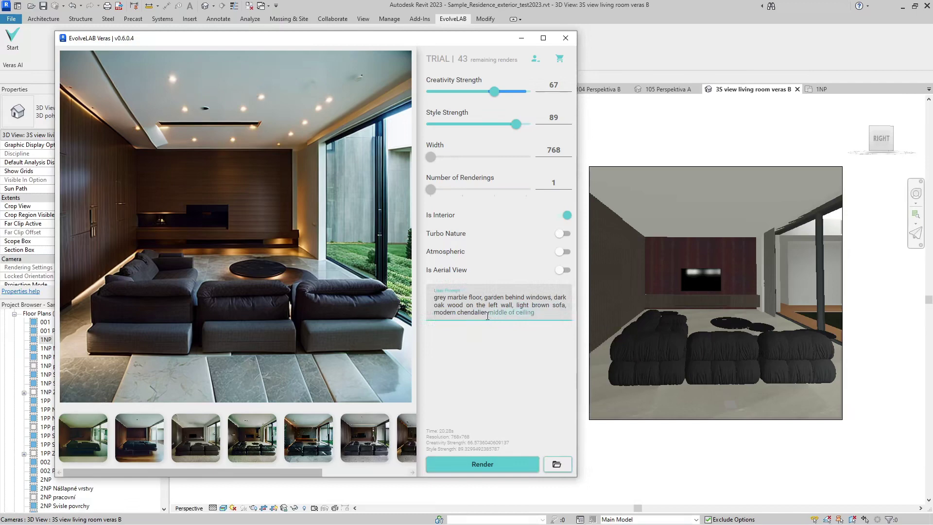
{"action": "key", "text": "BackSpace"}
{"action": "left_click", "coordinate": [483, 464]}
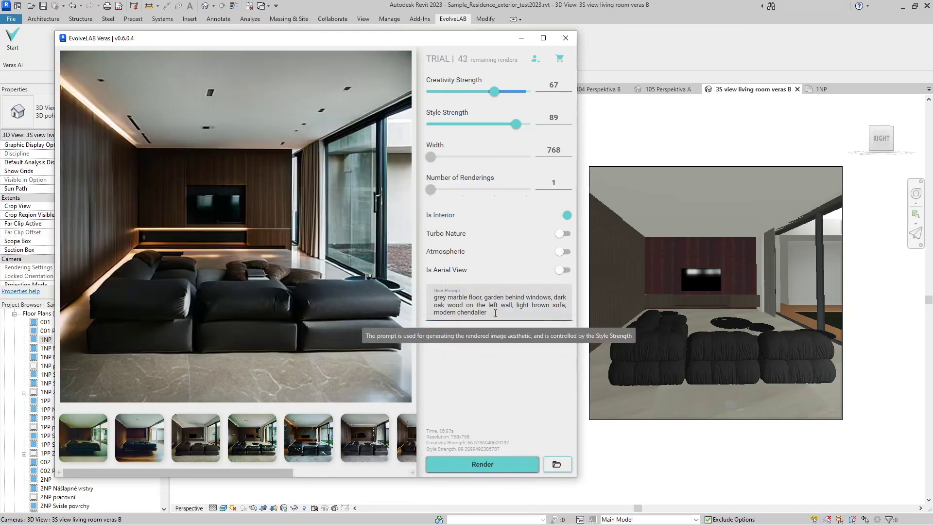
{"action": "left_click_drag", "start_coordinate": [495, 313], "coordinate": [424, 311]}
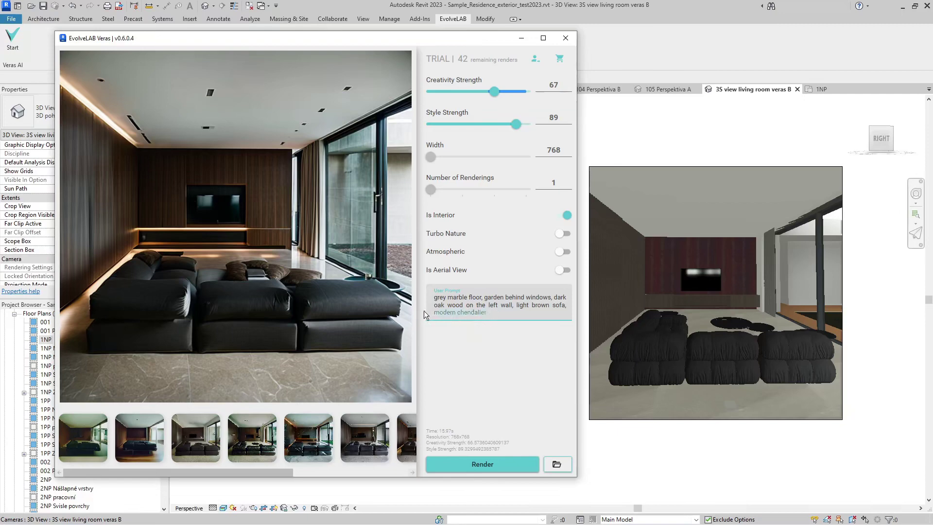
- Rewrite the prompt as 'white walls, light grey sofa, grey carpet in the middle of room' and render
{"action": "key", "text": "BackSpace"}
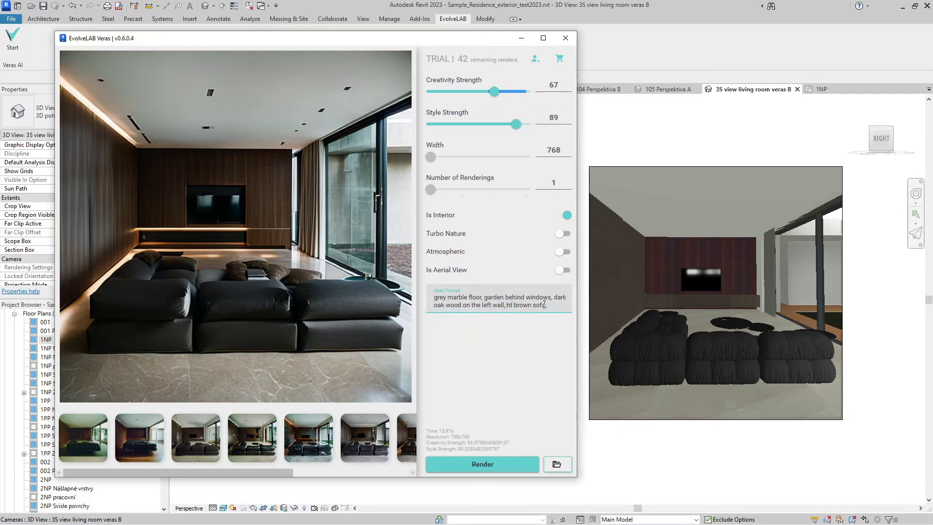
{"action": "type", "text": "light"}
{"action": "key", "text": "BackSpace"}
{"action": "key", "text": "BackSpace"}
{"action": "key", "text": "BackSpace"}
{"action": "key", "text": "BackSpace"}
{"action": "key", "text": "BackSpace"}
{"action": "type", "text": "grey"}
{"action": "key", "text": "BackSpace"}
{"action": "key", "text": "BackSpace"}
{"action": "key", "text": "BackSpace"}
{"action": "key", "text": "BackSpace"}
{"action": "key", "text": "BackSpace"}
{"action": "key", "text": "BackSpace"}
{"action": "key", "text": "BackSpace"}
{"action": "key", "text": "BackSpace"}
{"action": "key", "text": "BackSpace"}
{"action": "key", "text": "BackSpace"}
{"action": "key", "text": "BackSpace"}
{"action": "key", "text": "BackSpace"}
{"action": "key", "text": "BackSpace"}
{"action": "key", "text": "BackSpace"}
{"action": "key", "text": "BackSpace"}
{"action": "key", "text": "BackSpace"}
{"action": "key", "text": "BackSpace"}
{"action": "key", "text": "BackSpace"}
{"action": "key", "text": "BackSpace"}
{"action": "key", "text": "BackSpace"}
{"action": "key", "text": "BackSpace"}
{"action": "key", "text": "BackSpace"}
{"action": "type", "text": "white walls, light grey sofa,"}
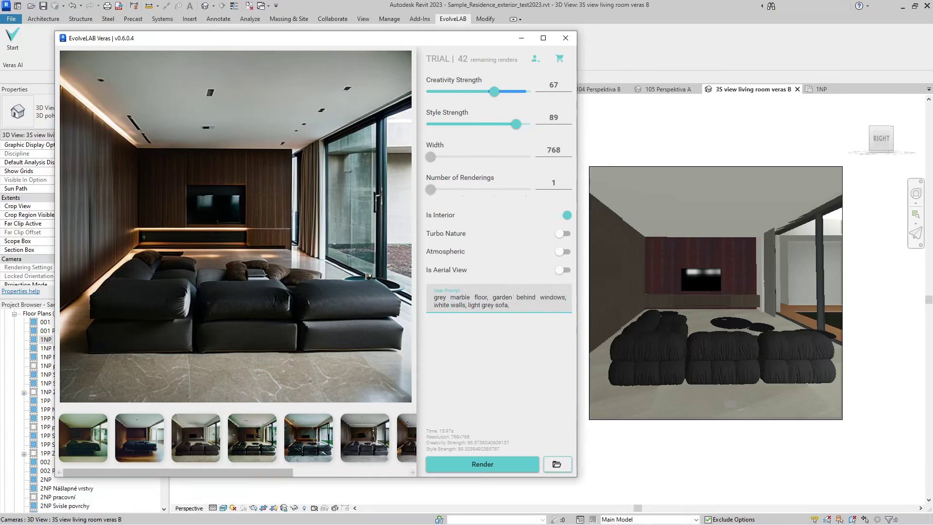
{"action": "type", "text": " grey carpet in the mid"}
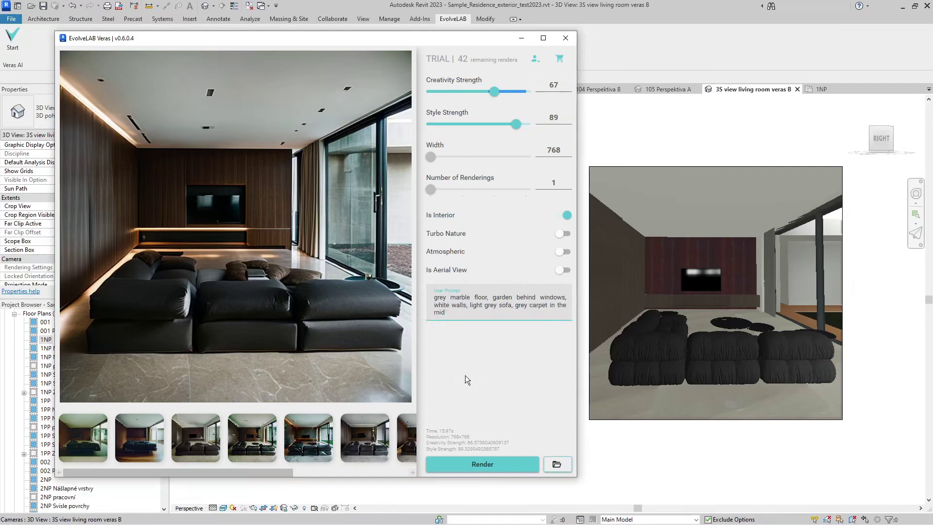
{"action": "type", "text": "dle of room"}
{"action": "left_click", "coordinate": [481, 464]}
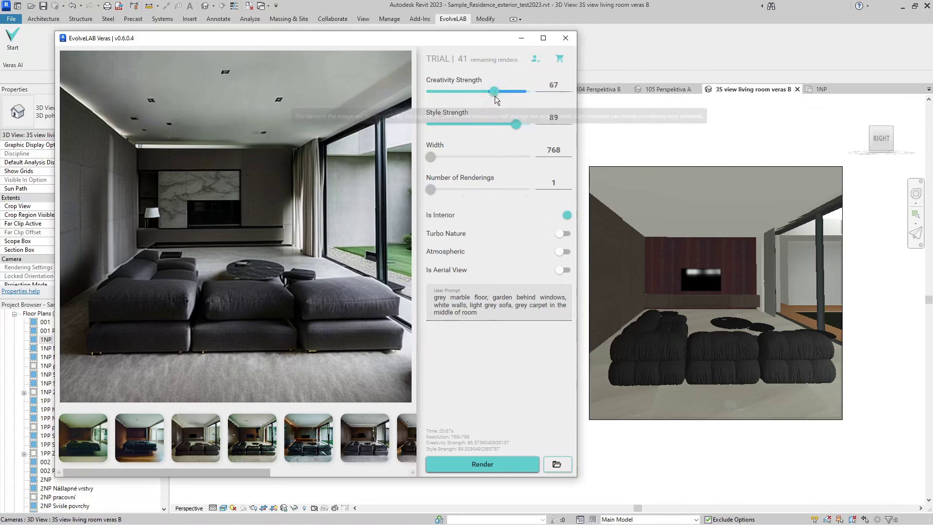
- Raise Creativity Strength to about 90, render a new living-room version, and focus the prompt
{"action": "left_click_drag", "start_coordinate": [495, 91], "coordinate": [517, 94]}
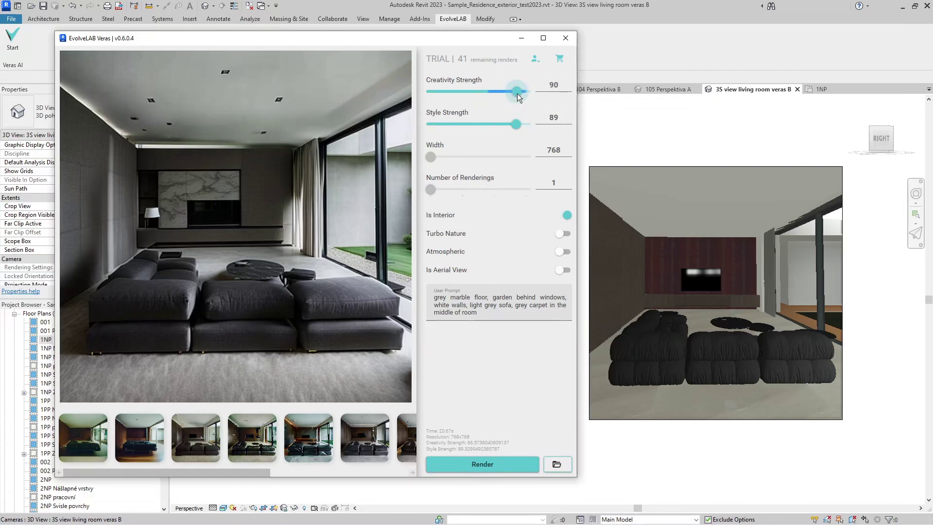
{"action": "left_click", "coordinate": [500, 468]}
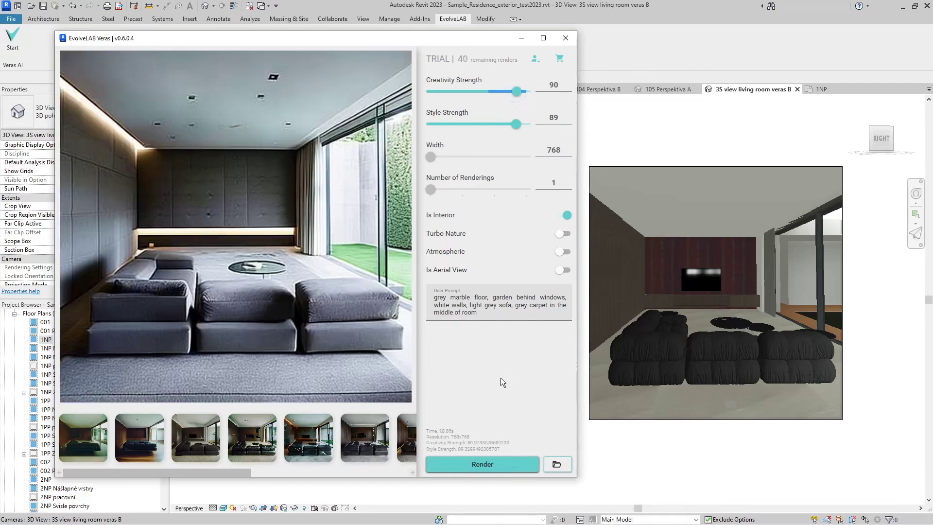
{"action": "left_click", "coordinate": [479, 309]}
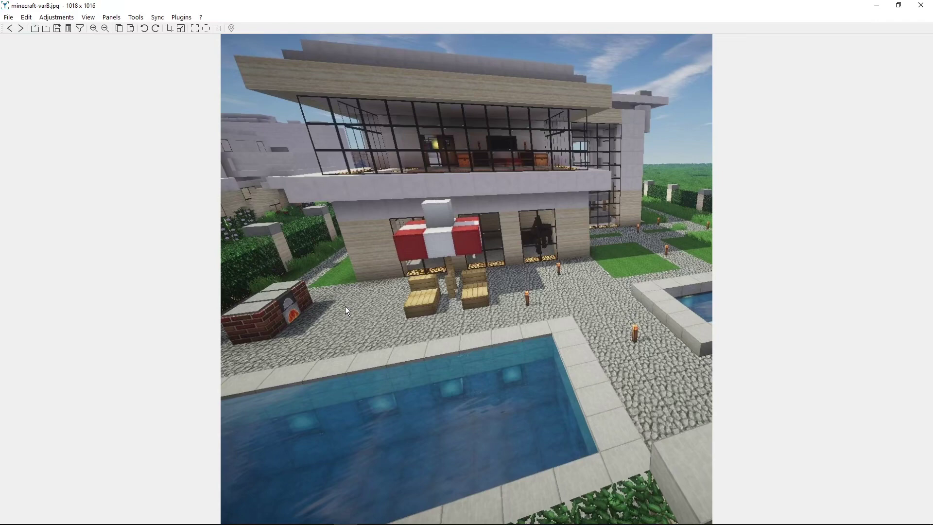
- Close the image viewer and start a new project from the Metric-Architectural Template
{"action": "left_click", "coordinate": [921, 6]}
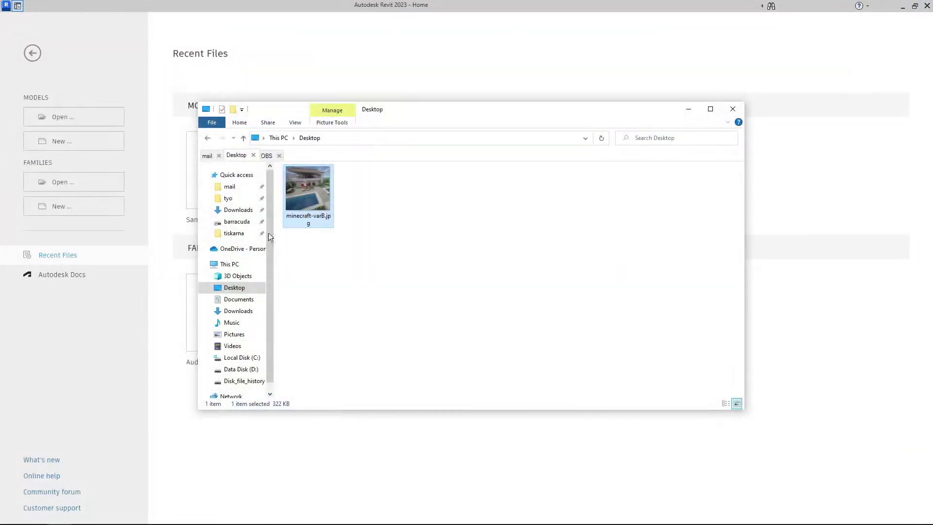
{"action": "left_click", "coordinate": [304, 46]}
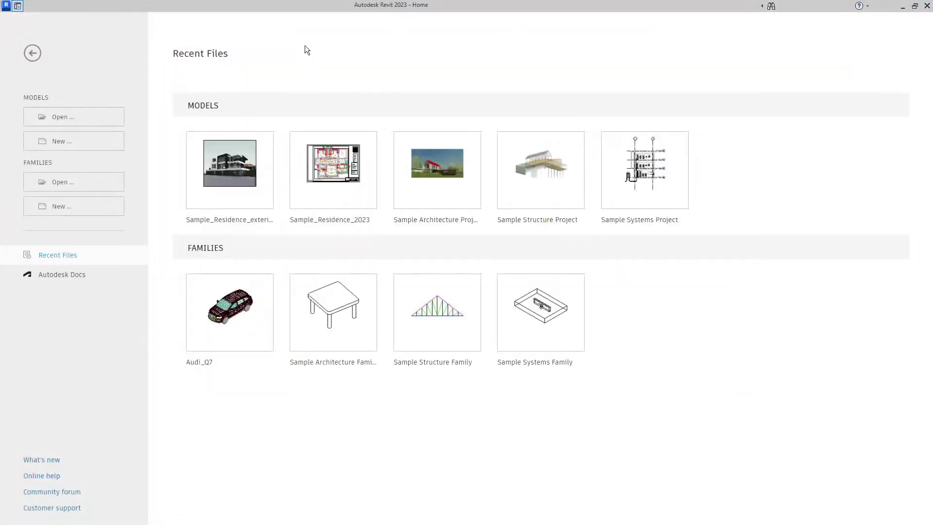
{"action": "left_click", "coordinate": [54, 143]}
{"action": "left_click", "coordinate": [453, 247]}
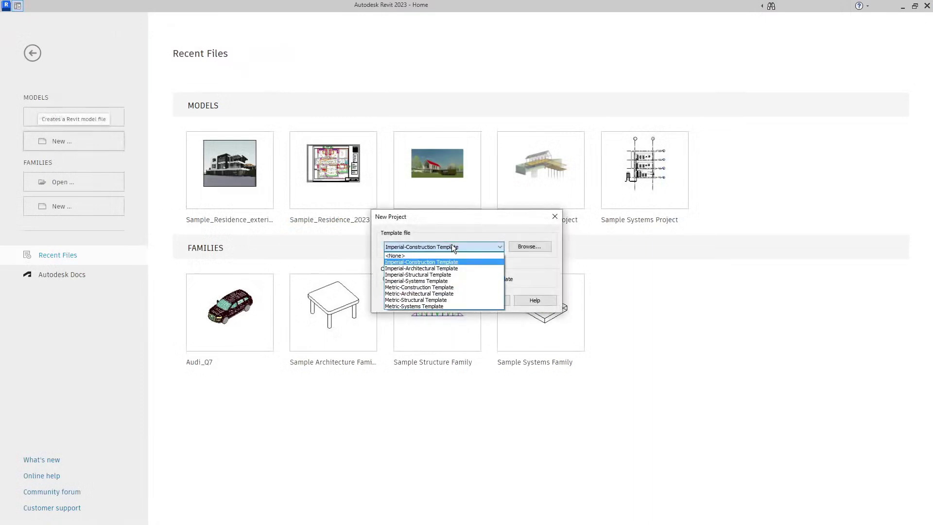
{"action": "left_click", "coordinate": [427, 294]}
{"action": "left_click", "coordinate": [452, 300]}
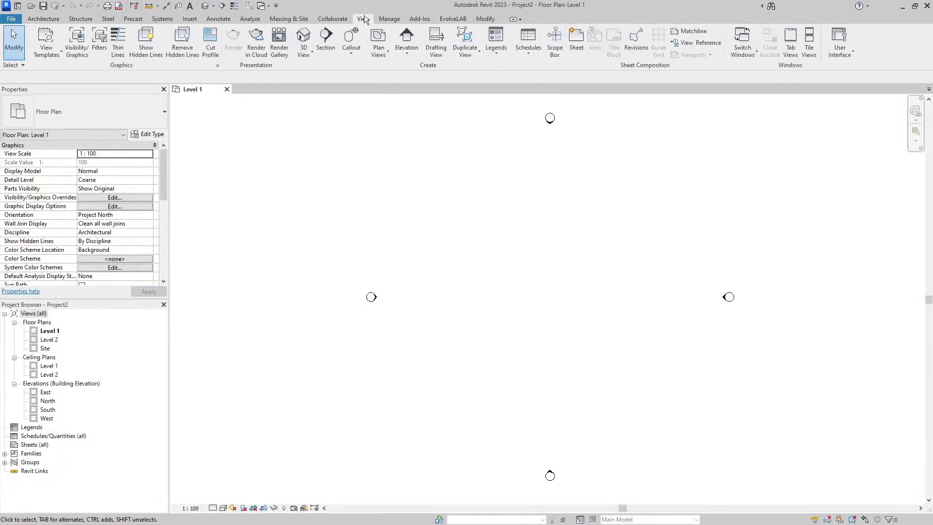
- Create a drafting view, place the Minecraft screenshot in it, and zoom to fit
{"action": "left_click", "coordinate": [440, 41]}
{"action": "left_click", "coordinate": [466, 293]}
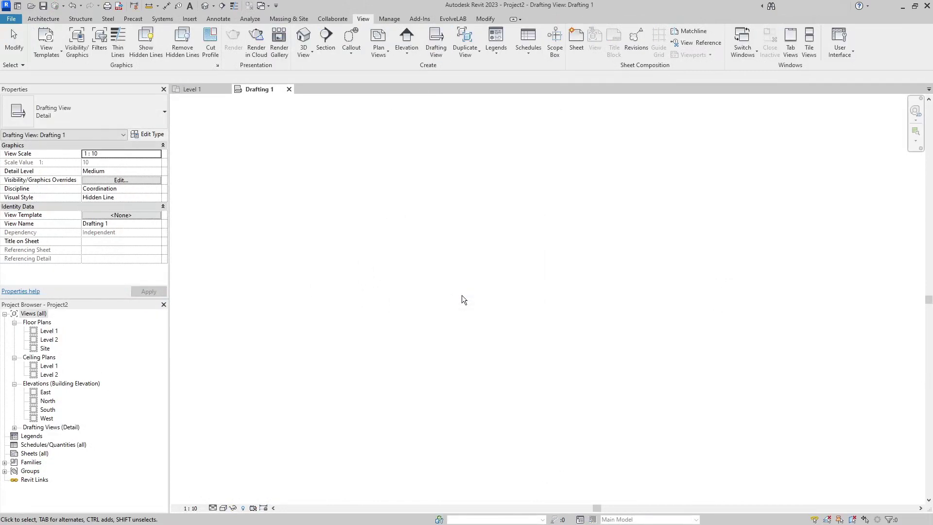
{"action": "key", "text": "alt+Tab"}
{"action": "left_click_drag", "start_coordinate": [324, 217], "coordinate": [794, 305]}
{"action": "left_click", "coordinate": [782, 324]}
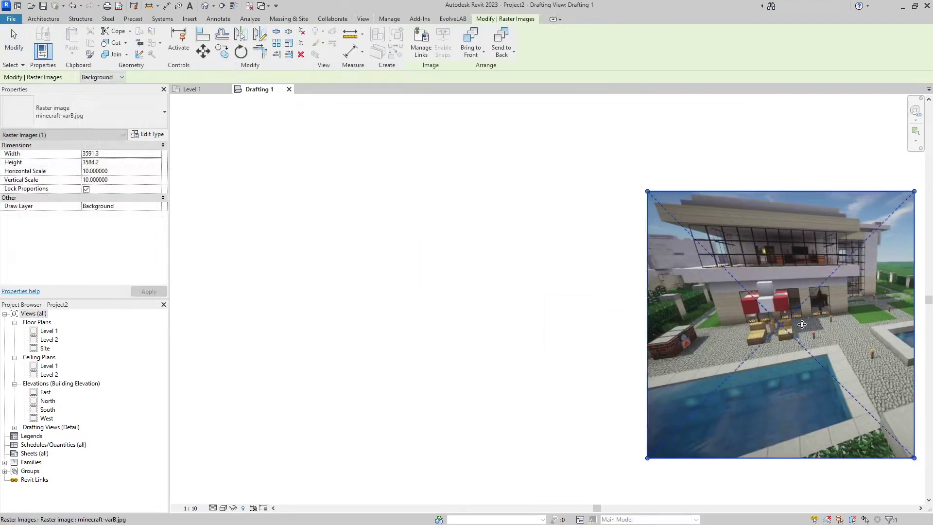
{"action": "key", "text": "z"}
{"action": "key", "text": "f"}
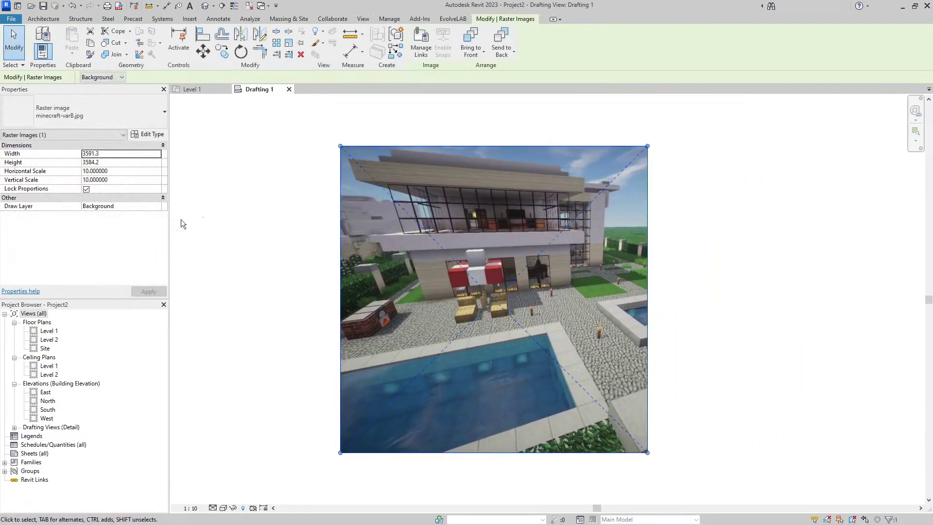
{"action": "left_click", "coordinate": [453, 19]}
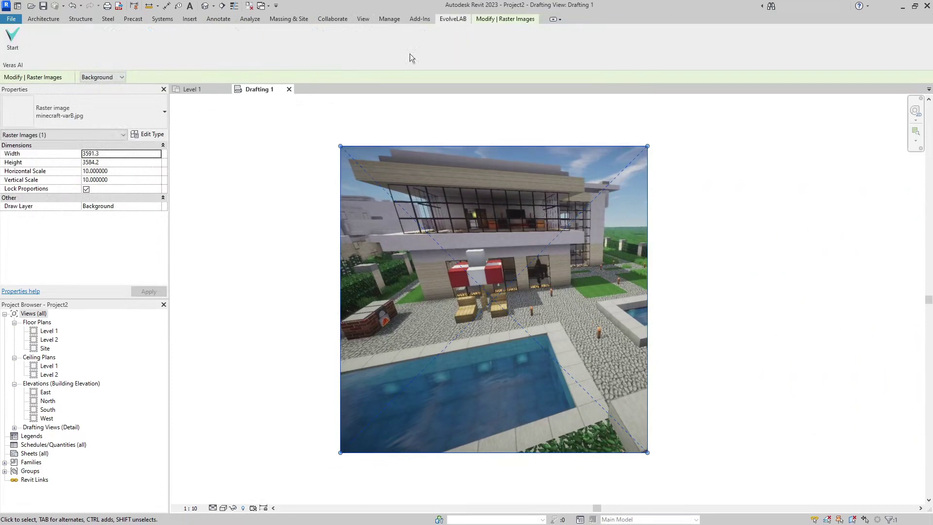
- Launch Veras, load the Revit view preview as source, and render the Minecraft screenshot
{"action": "left_click", "coordinate": [13, 37]}
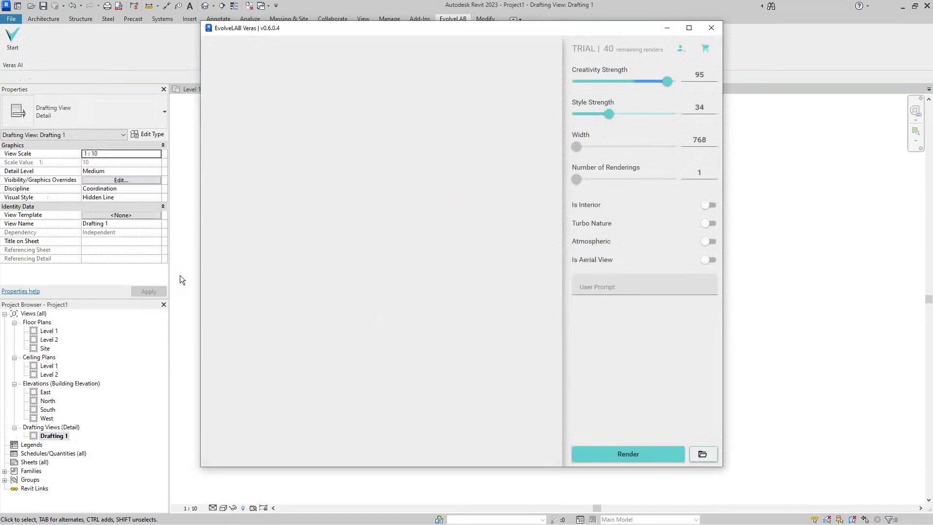
{"action": "right_click", "coordinate": [374, 197]}
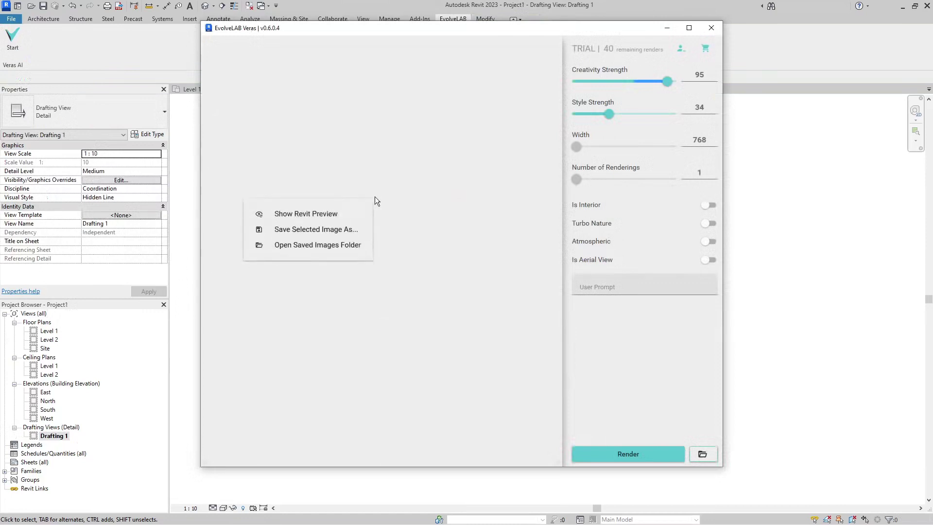
{"action": "left_click", "coordinate": [322, 215]}
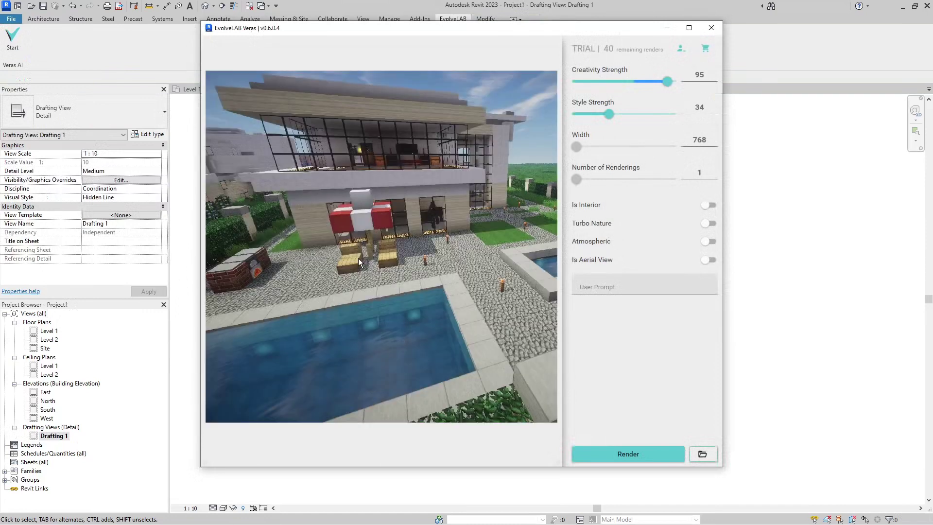
{"action": "mouse_move", "coordinate": [710, 75]}
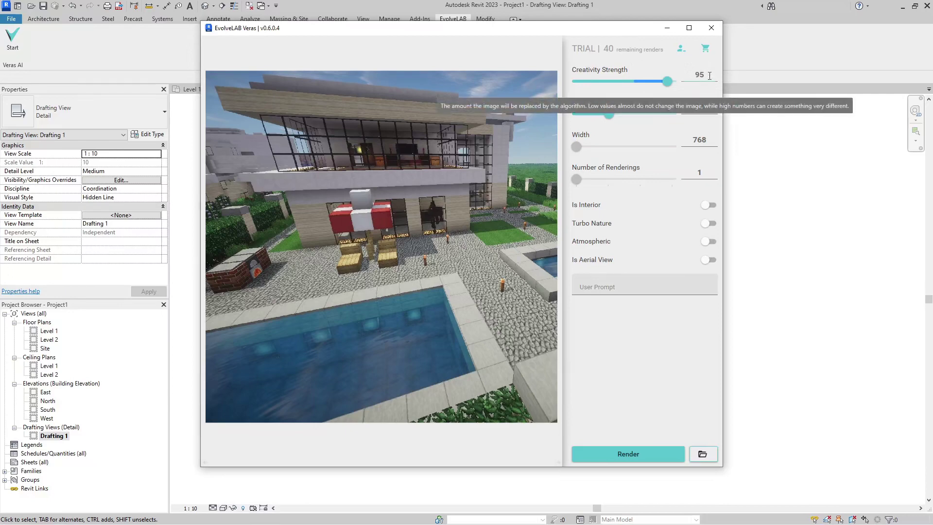
{"action": "left_click", "coordinate": [624, 454]}
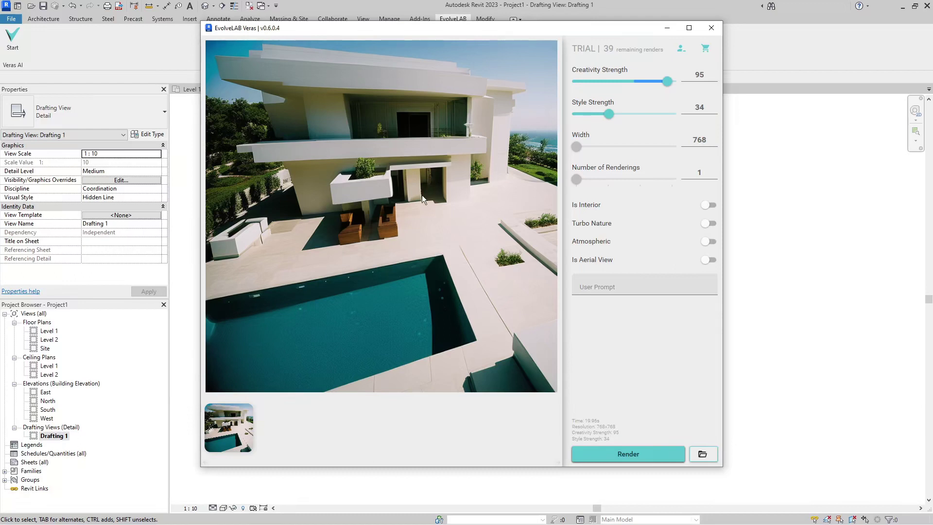
- Render with Turbo Nature on, then again with Creativity Strength lowered to 70
{"action": "left_click", "coordinate": [713, 224]}
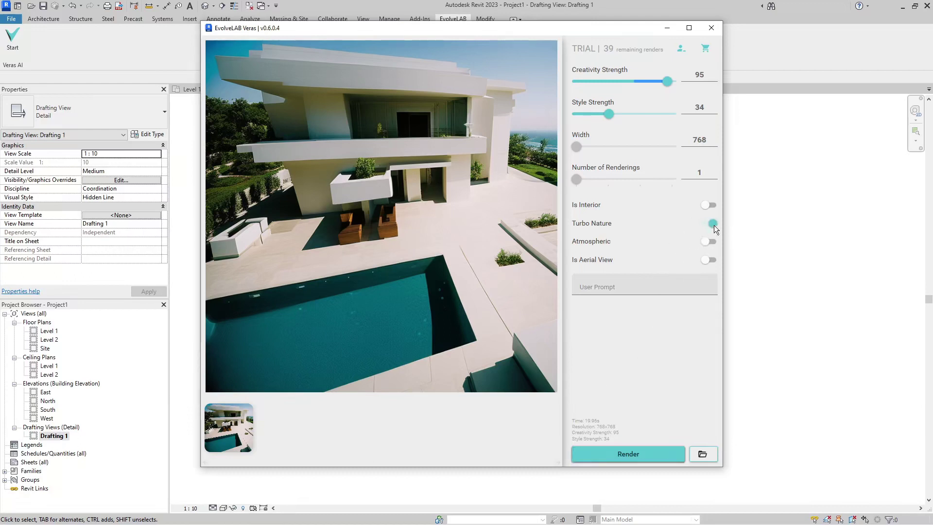
{"action": "left_click", "coordinate": [622, 457]}
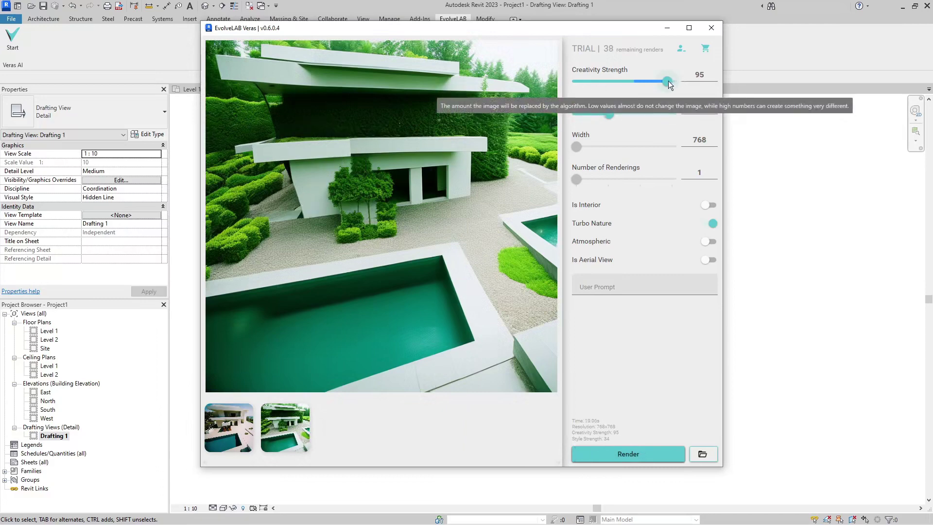
{"action": "left_click_drag", "start_coordinate": [669, 80], "coordinate": [644, 84]}
{"action": "left_click", "coordinate": [641, 455]}
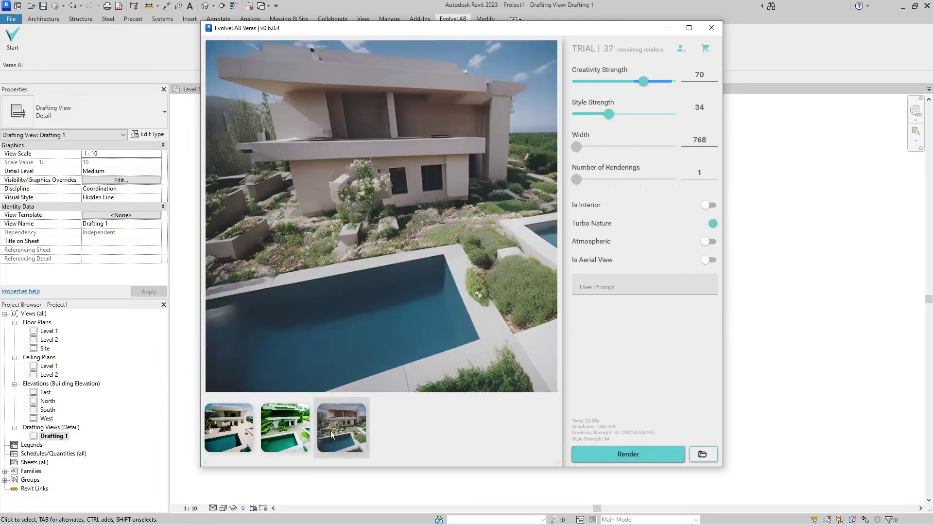
- Compare the green and beige flowered renders, then turn Turbo Nature off
{"action": "left_click", "coordinate": [292, 430]}
{"action": "left_click", "coordinate": [328, 427]}
{"action": "left_click", "coordinate": [290, 424]}
{"action": "left_click", "coordinate": [349, 438]}
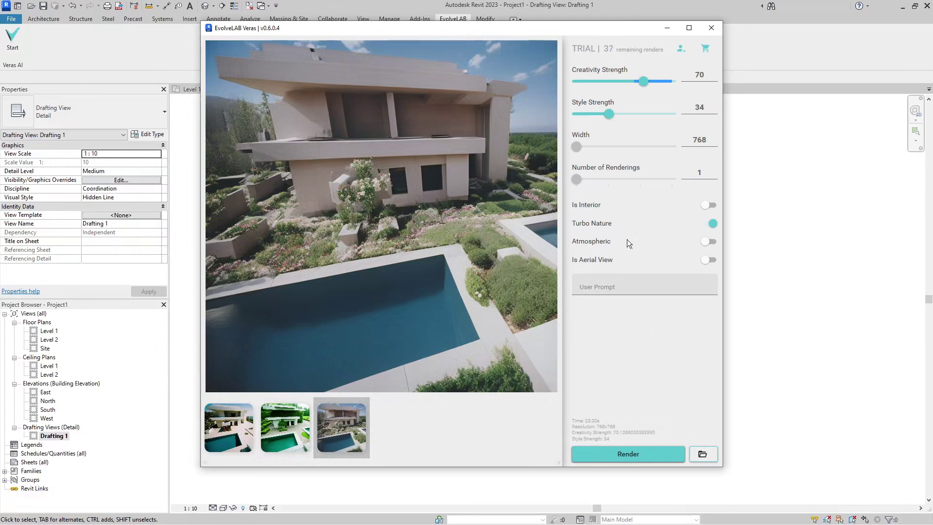
{"action": "left_click", "coordinate": [711, 224]}
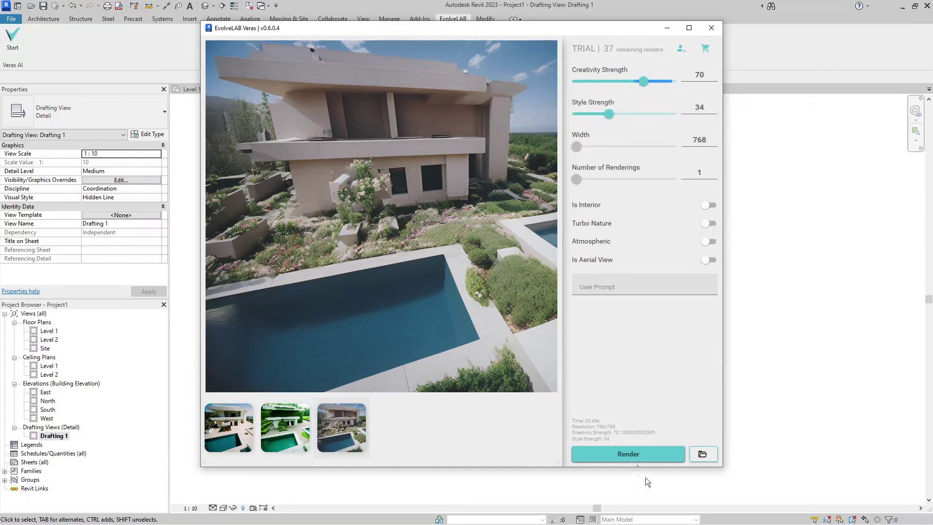
- Render again without nature mode and compare the new brown-panelled villa with the first
{"action": "left_click", "coordinate": [634, 456]}
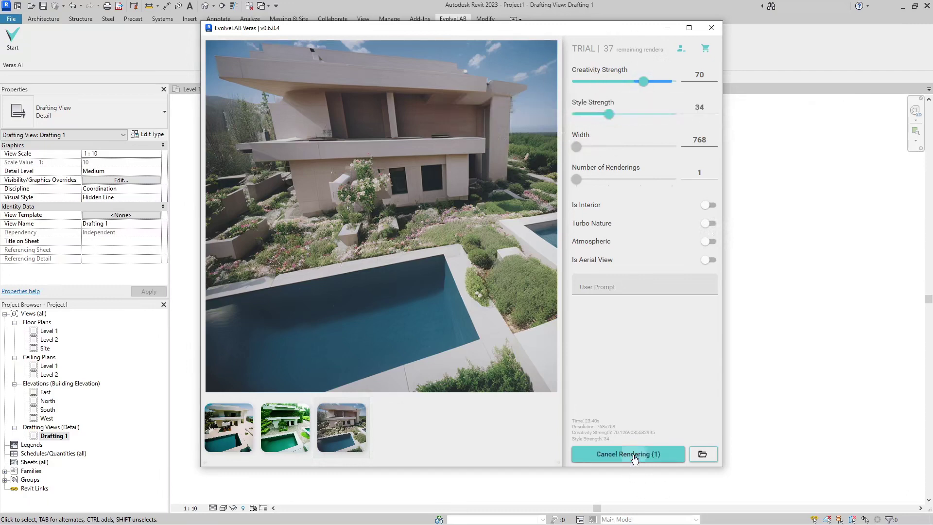
{"action": "left_click", "coordinate": [231, 437]}
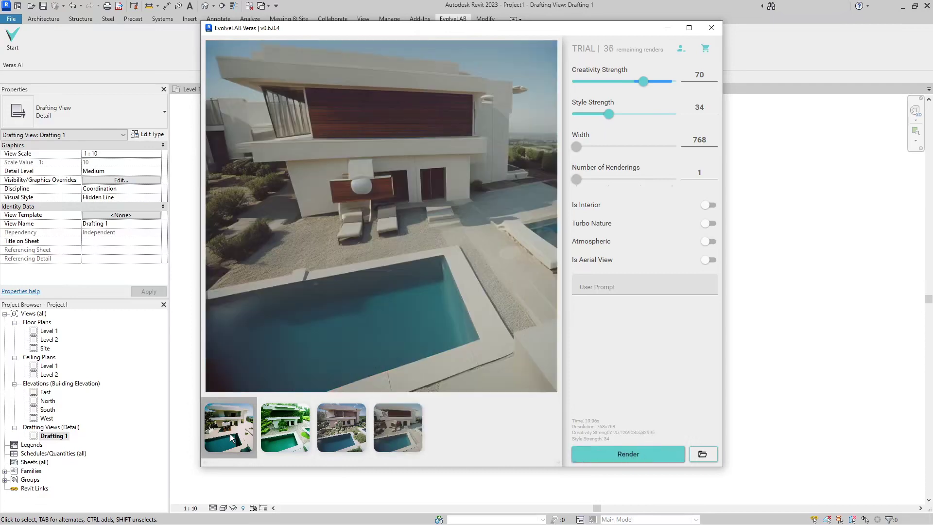
{"action": "left_click", "coordinate": [387, 436]}
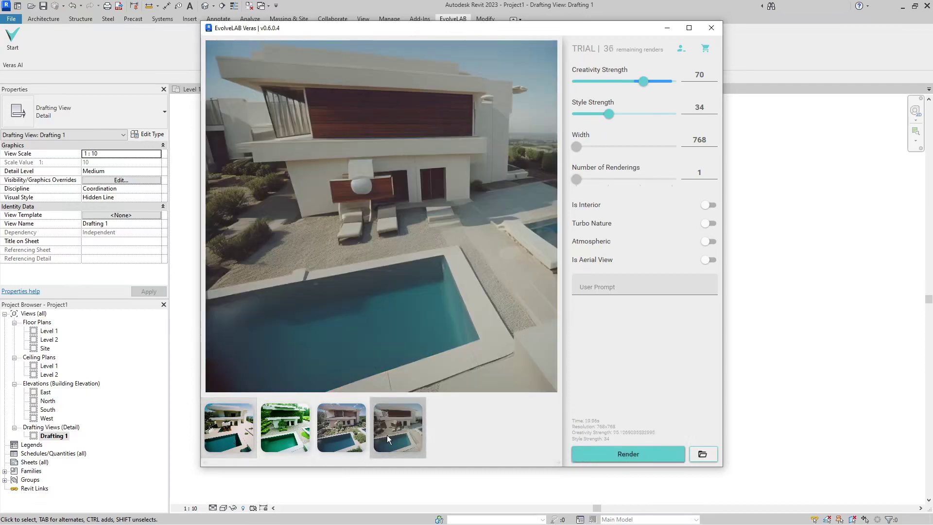
{"action": "left_click", "coordinate": [388, 436]}
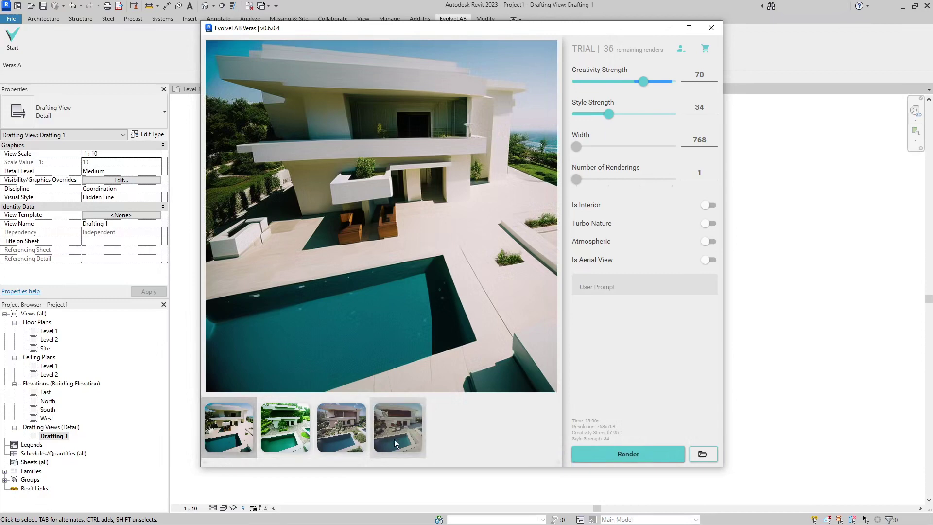
{"action": "left_click", "coordinate": [397, 433]}
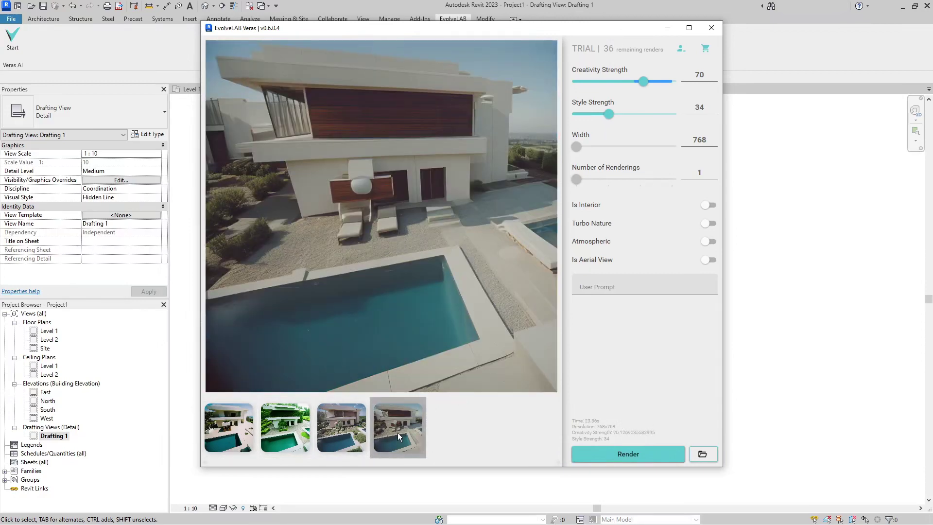
- Place the screenshot, move the Veras window aside, and compare the first and fourth renders
{"action": "left_click", "coordinate": [806, 319]}
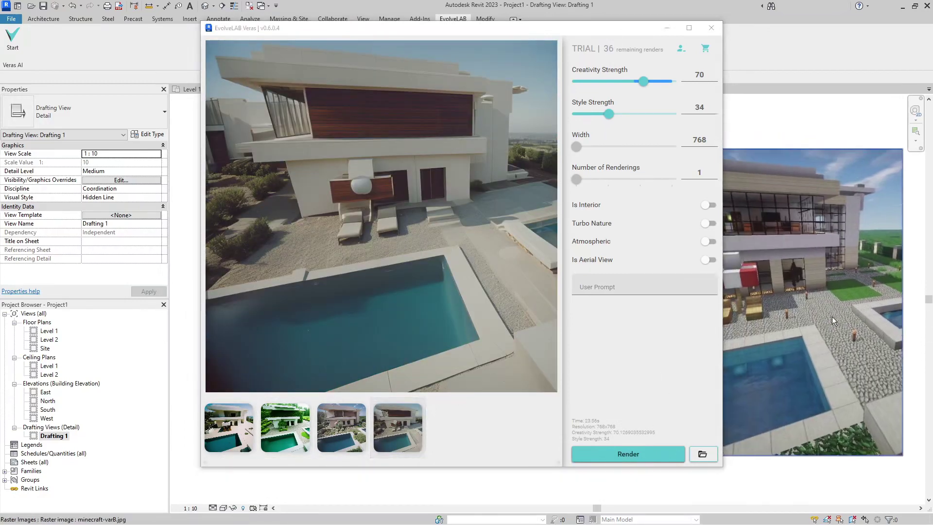
{"action": "scroll", "coordinate": [815, 300], "scroll_direction": "up", "scroll_amount": 3}
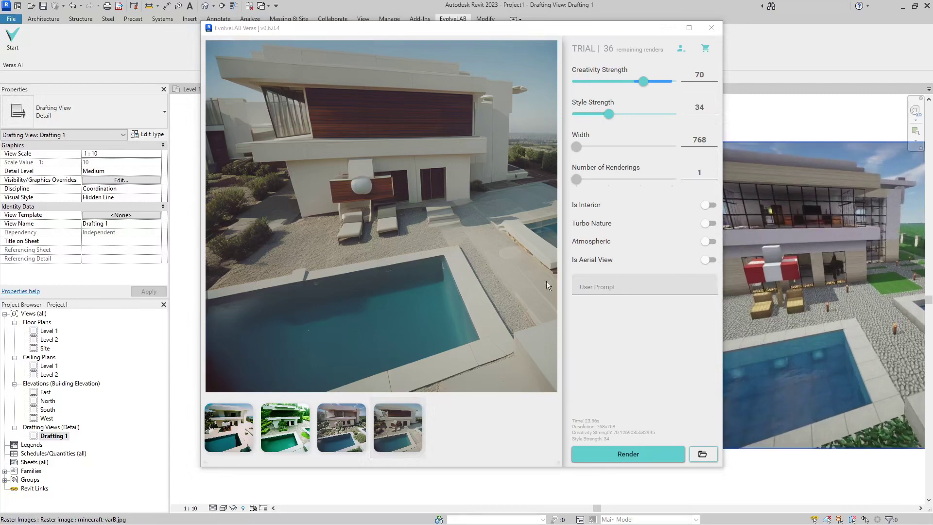
{"action": "left_click_drag", "start_coordinate": [485, 30], "coordinate": [357, 31]}
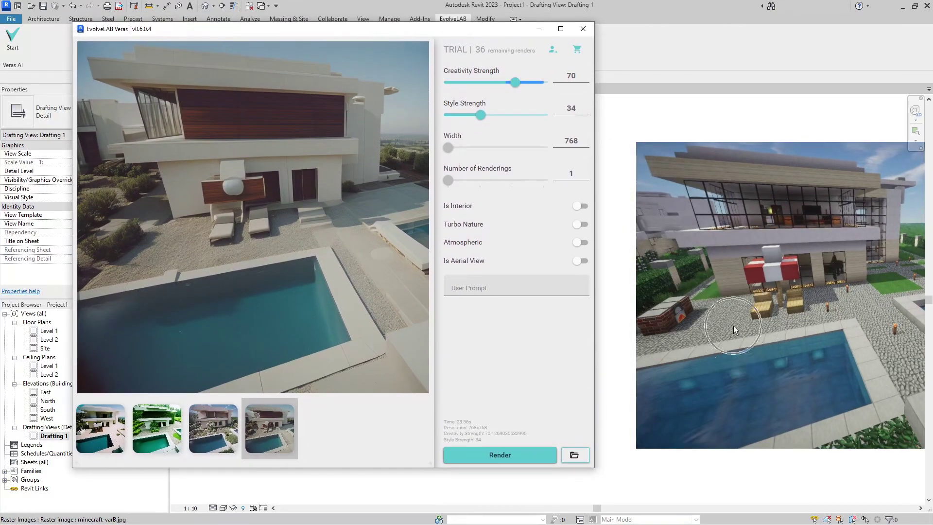
{"action": "left_click", "coordinate": [205, 256]}
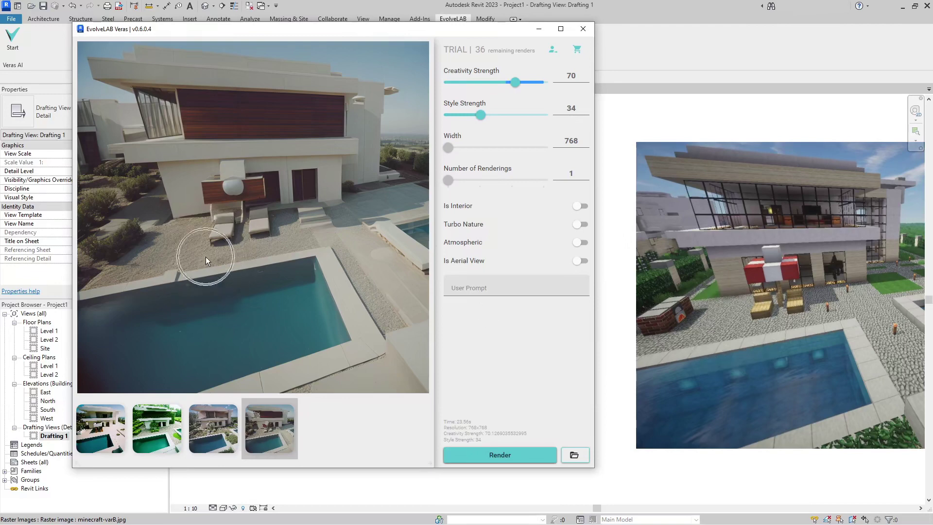
{"action": "left_click", "coordinate": [90, 438]}
{"action": "left_click", "coordinate": [344, 228]}
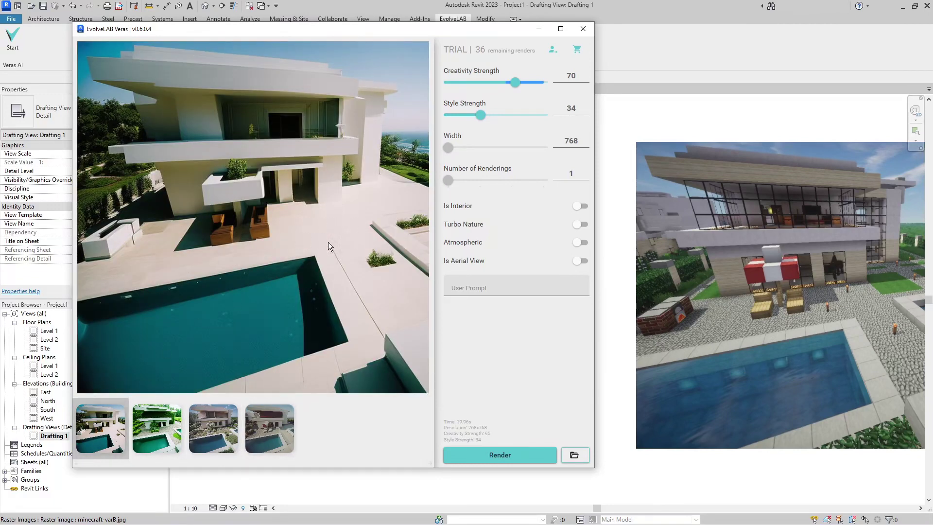
{"action": "left_click", "coordinate": [270, 432]}
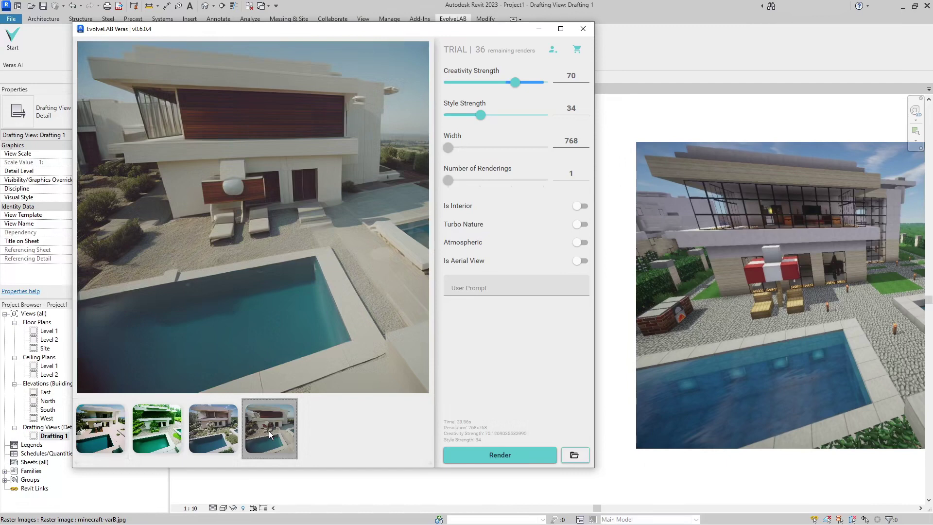
{"action": "left_click", "coordinate": [252, 188]}
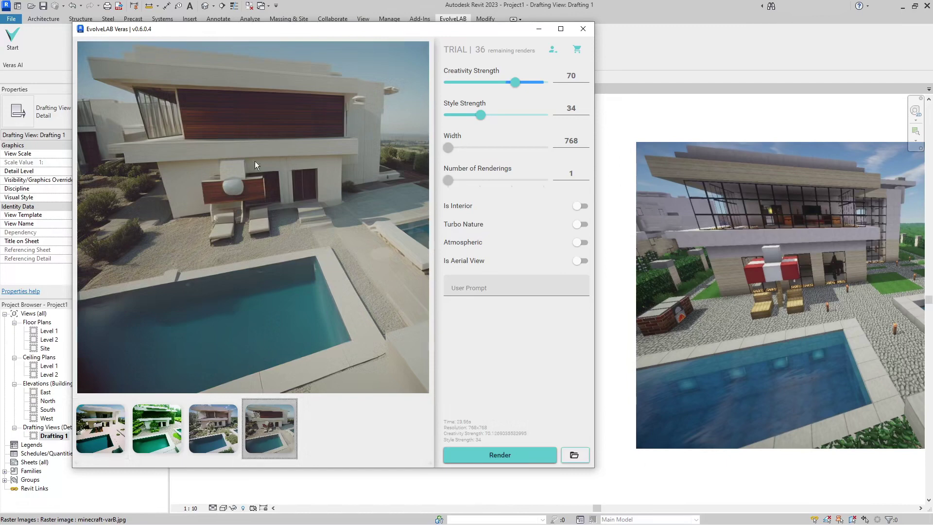
{"action": "left_click", "coordinate": [99, 430]}
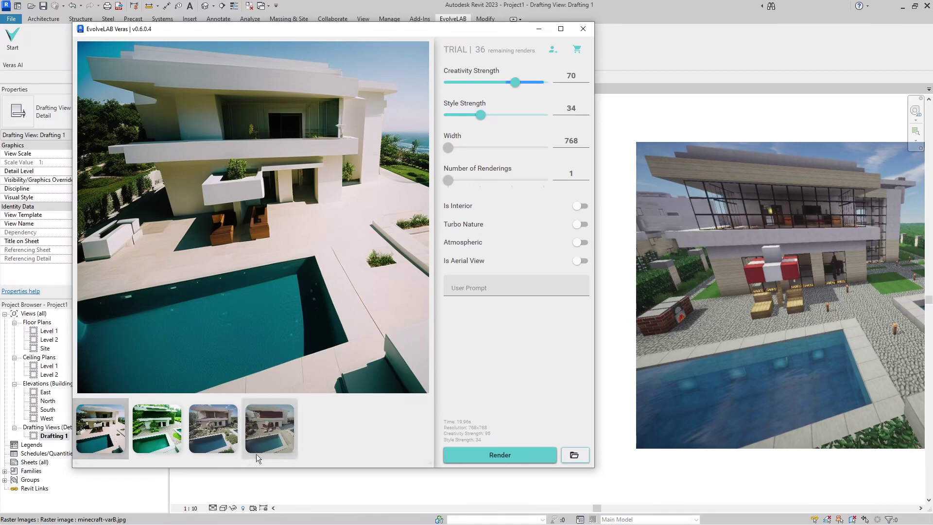
{"action": "left_click", "coordinate": [273, 444]}
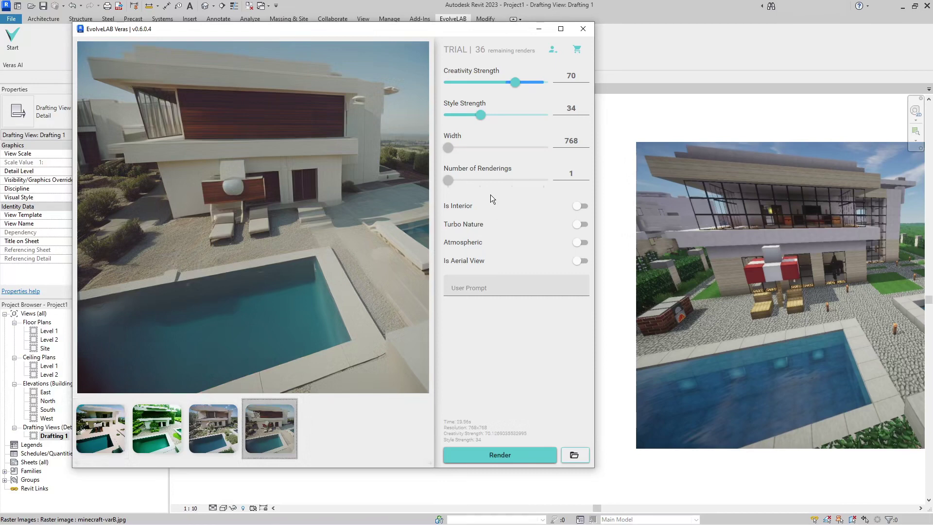
- Set Style Strength to about 95 and render with the prompt 'people around pool'
{"action": "left_click_drag", "start_coordinate": [480, 114], "coordinate": [540, 115]}
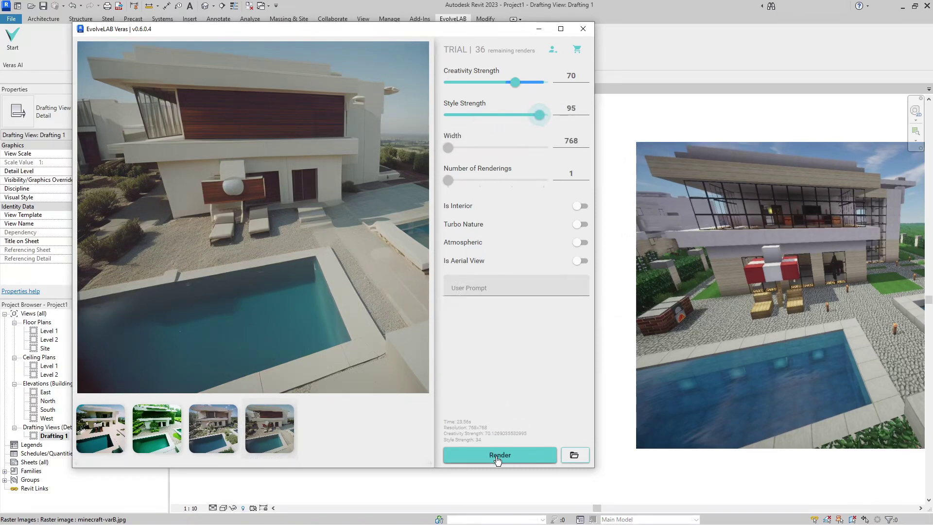
{"action": "left_click", "coordinate": [478, 291]}
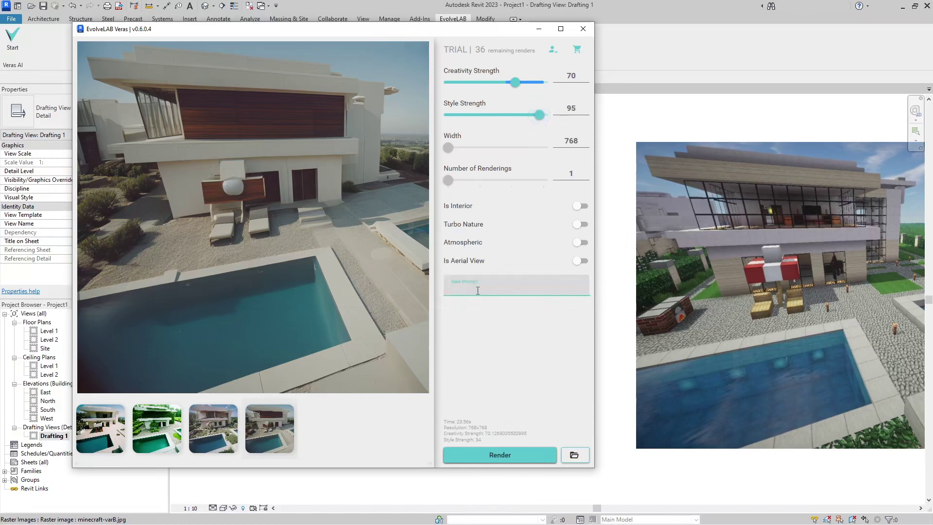
{"action": "type", "text": "people around pool"}
{"action": "left_click", "coordinate": [486, 454]}
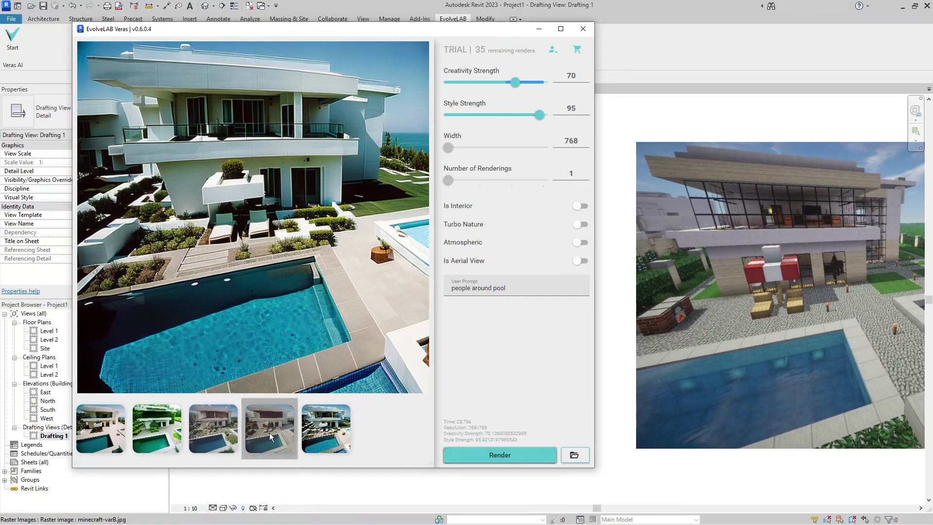
- Compare the first, green second, and newest fifth render thumbnails
{"action": "left_click", "coordinate": [108, 437]}
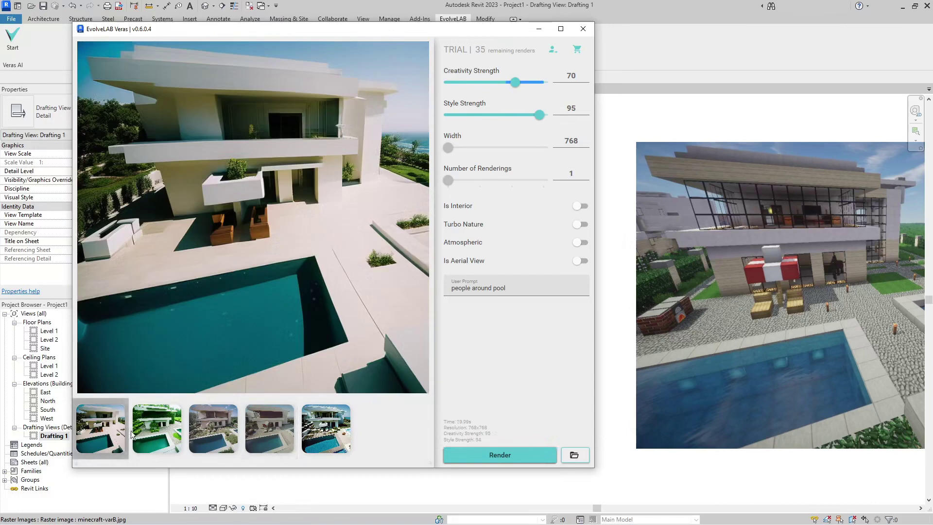
{"action": "left_click", "coordinate": [175, 434]}
{"action": "left_click", "coordinate": [328, 437]}
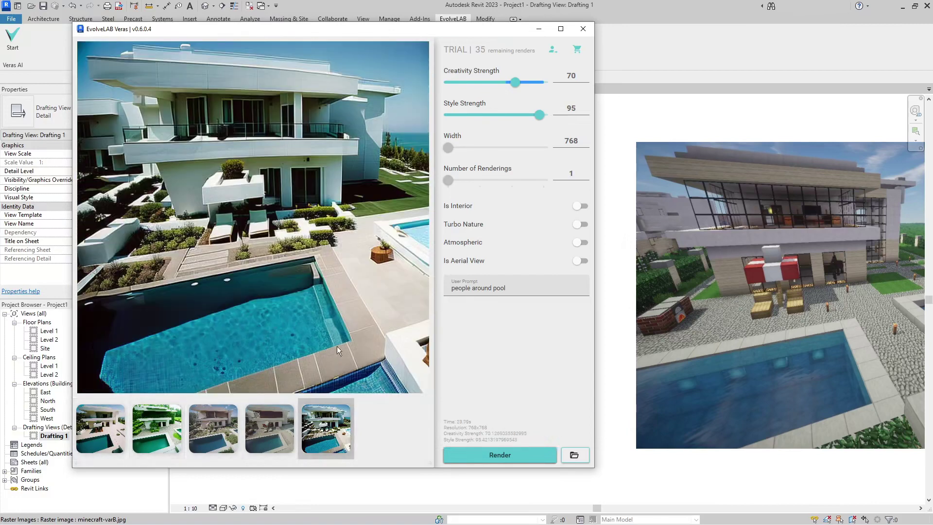
- Edit the prompt to 'pool, mediterean style', lower Style Strength to 83, and render
{"action": "left_click_drag", "start_coordinate": [492, 288], "coordinate": [395, 280]}
{"action": "key", "text": "BackSpace"}
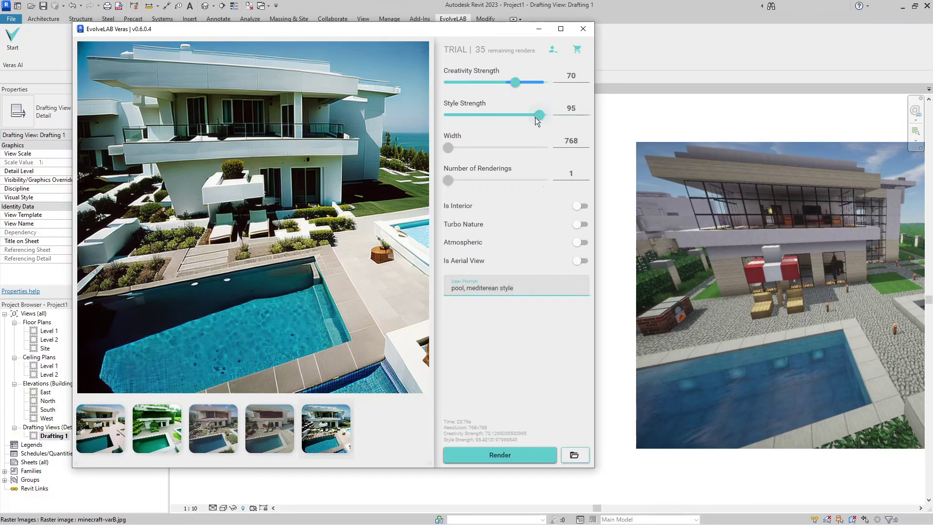
{"action": "left_click_drag", "start_coordinate": [535, 120], "coordinate": [523, 122]}
{"action": "left_click", "coordinate": [500, 455]}
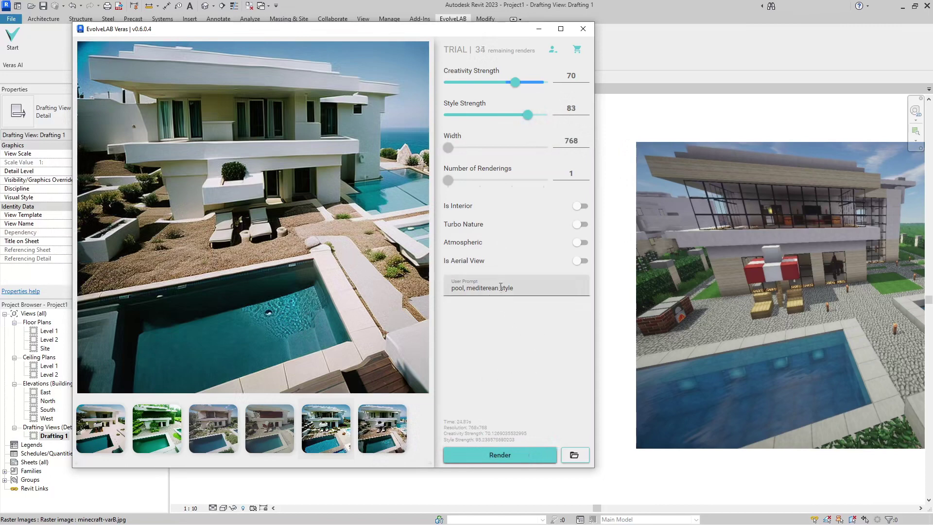
{"action": "left_click", "coordinate": [545, 288]}
- Replace 'mediterean style' with 'zaha hadid' in the prompt and render
{"action": "left_click_drag", "start_coordinate": [468, 287], "coordinate": [534, 289]}
{"action": "type", "text": "zaha hadid"}
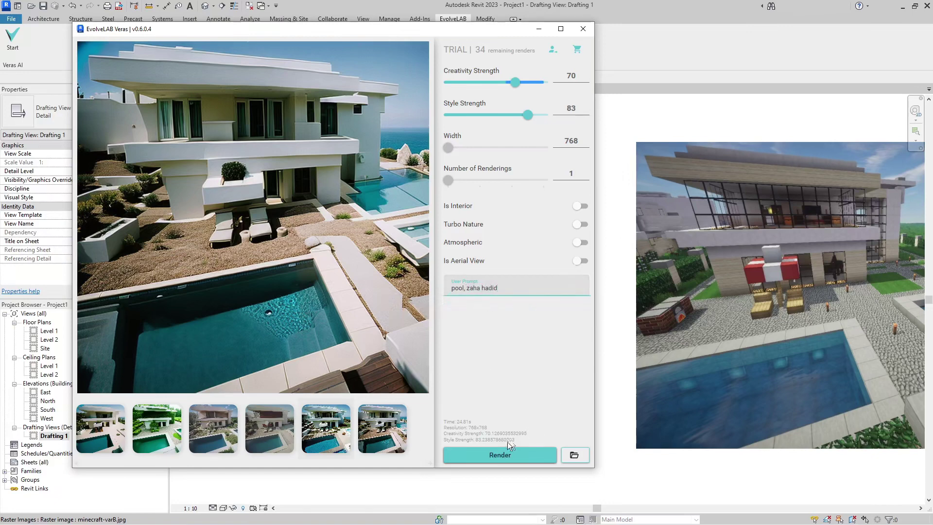
{"action": "left_click", "coordinate": [500, 454]}
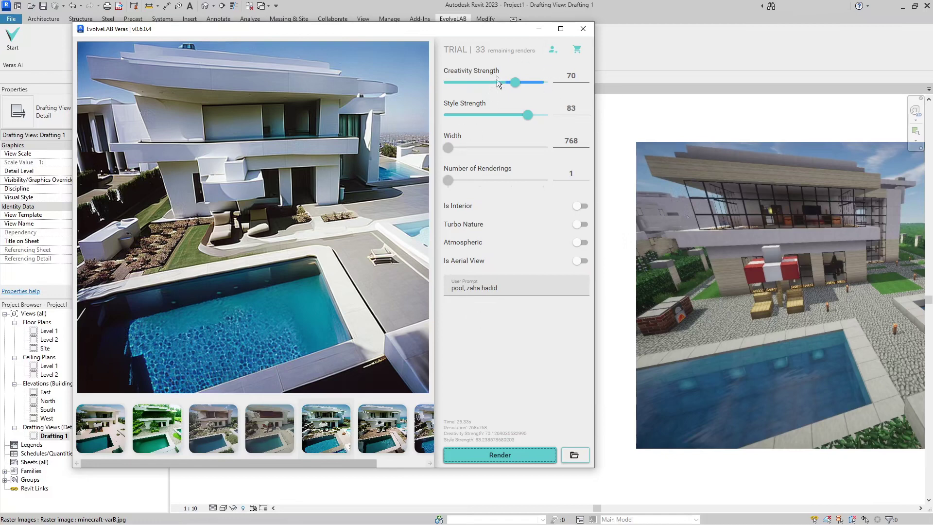
- Raise Creativity Strength to 93, render again, and review the sculptural villa result
{"action": "left_click_drag", "start_coordinate": [516, 81], "coordinate": [537, 82]}
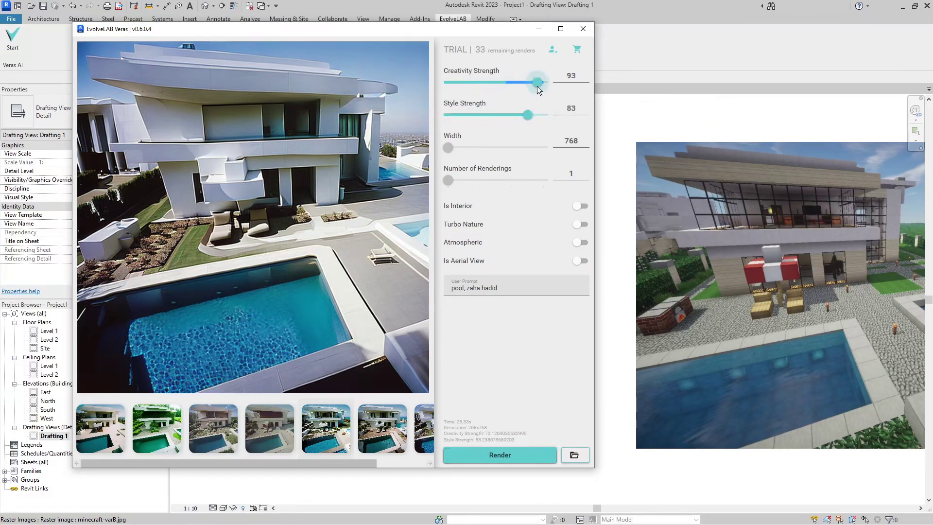
{"action": "left_click", "coordinate": [502, 454]}
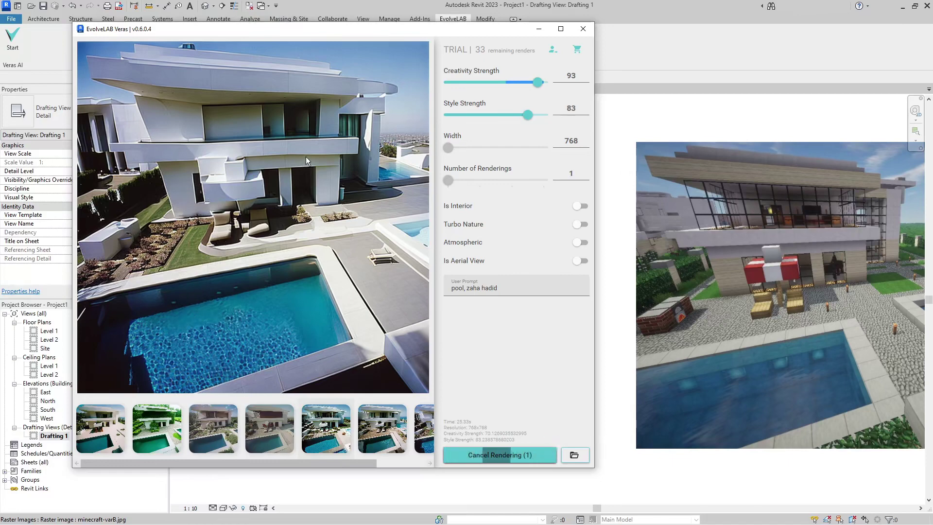
{"action": "left_click", "coordinate": [257, 237]}
{"action": "left_click", "coordinate": [409, 145]}
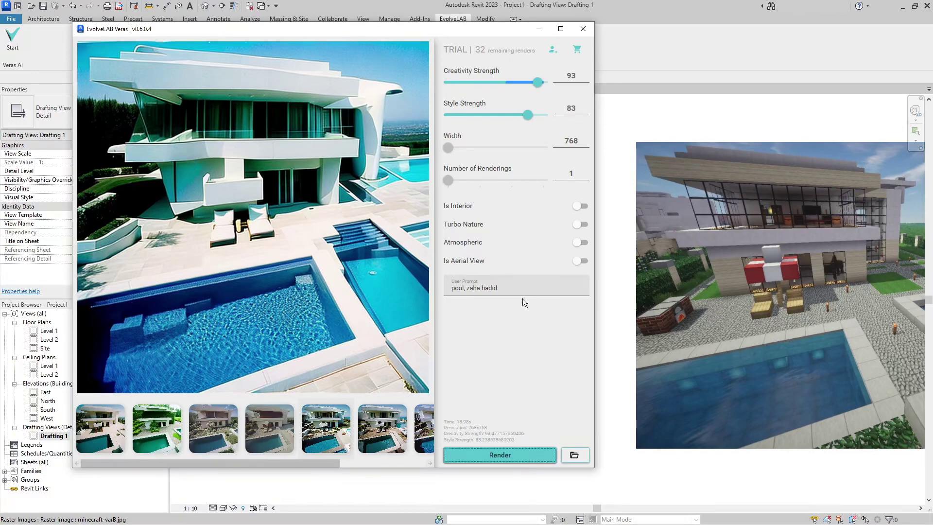
{"action": "left_click", "coordinate": [467, 288]}
- Replace 'zaha hadid' in the prompt with 'japanese style' and render the pool villa
{"action": "left_click_drag", "start_coordinate": [468, 289], "coordinate": [509, 290]}
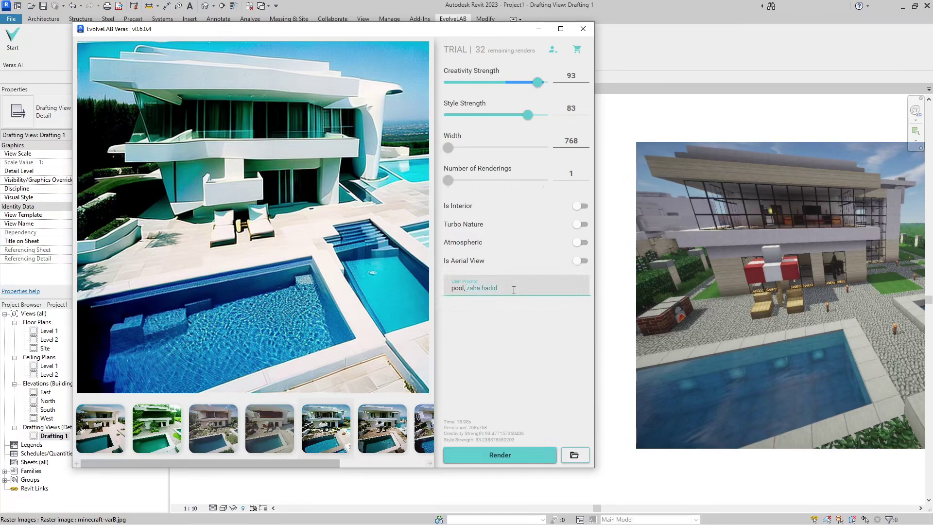
{"action": "type", "text": "japanese sty"}
{"action": "key", "text": "BackSpace"}
{"action": "left_click", "coordinate": [535, 455]}
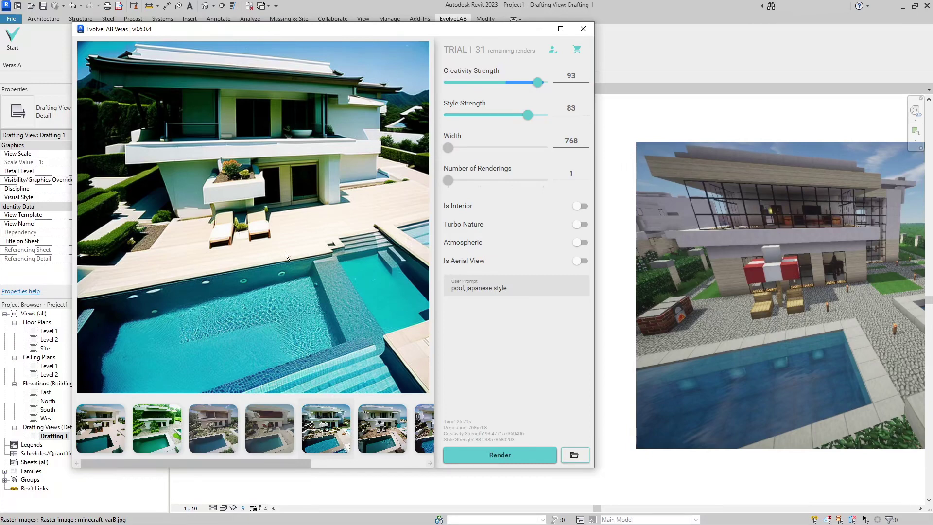
- Render a 'baroque' villa variation at Creativity Strength 97 and Style Strength 91
{"action": "left_click", "coordinate": [513, 288]}
{"action": "key", "text": "ctrl+a"}
{"action": "type", "text": "baroque"}
{"action": "left_click_drag", "start_coordinate": [538, 83], "coordinate": [535, 121]}
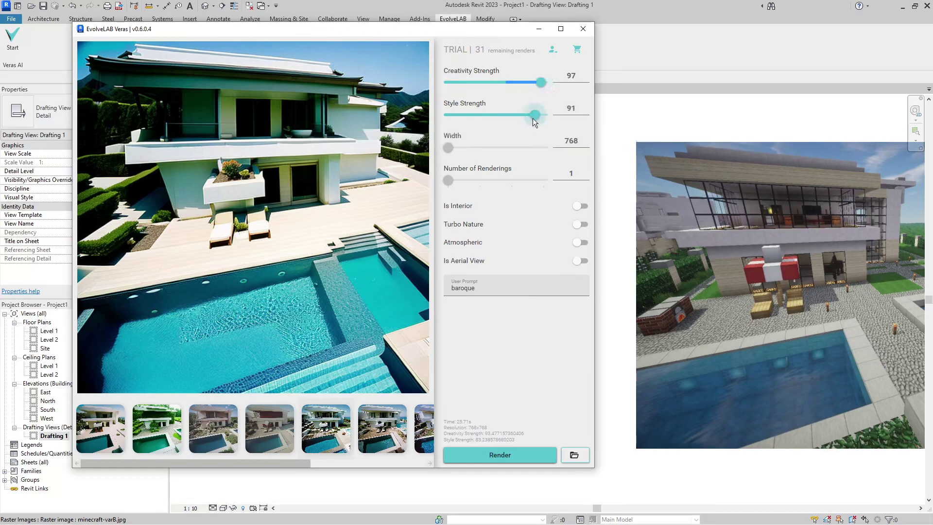
{"action": "left_click", "coordinate": [488, 453]}
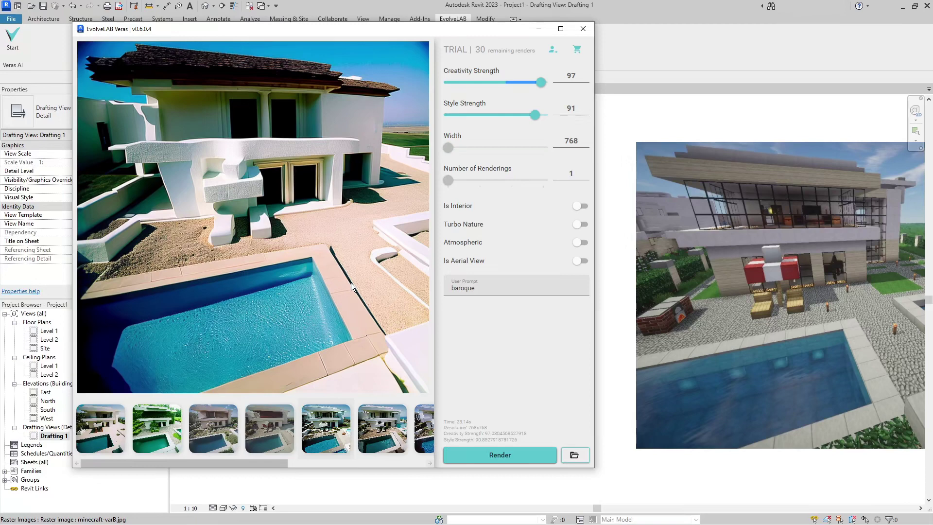
- Browse the earlier render thumbnails, ending on the fifth blue-pool villa render
{"action": "left_click", "coordinate": [379, 444]}
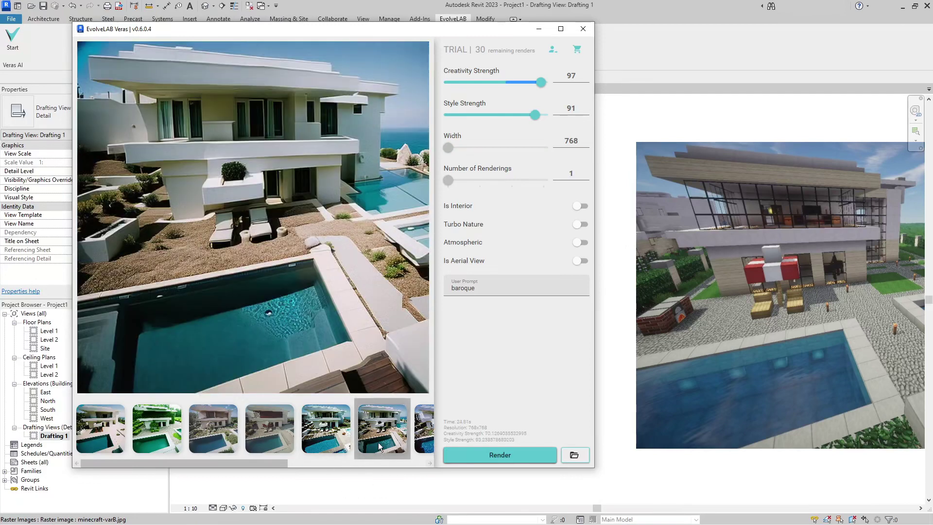
{"action": "left_click", "coordinate": [729, 320]}
{"action": "scroll", "coordinate": [729, 320], "scroll_direction": "up", "scroll_amount": 1}
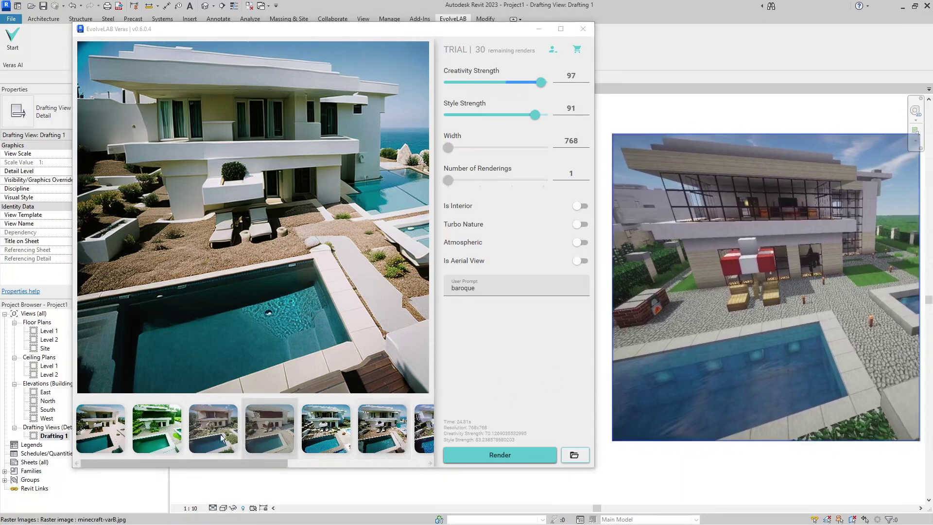
{"action": "left_click", "coordinate": [156, 434]}
{"action": "left_click", "coordinate": [107, 434]}
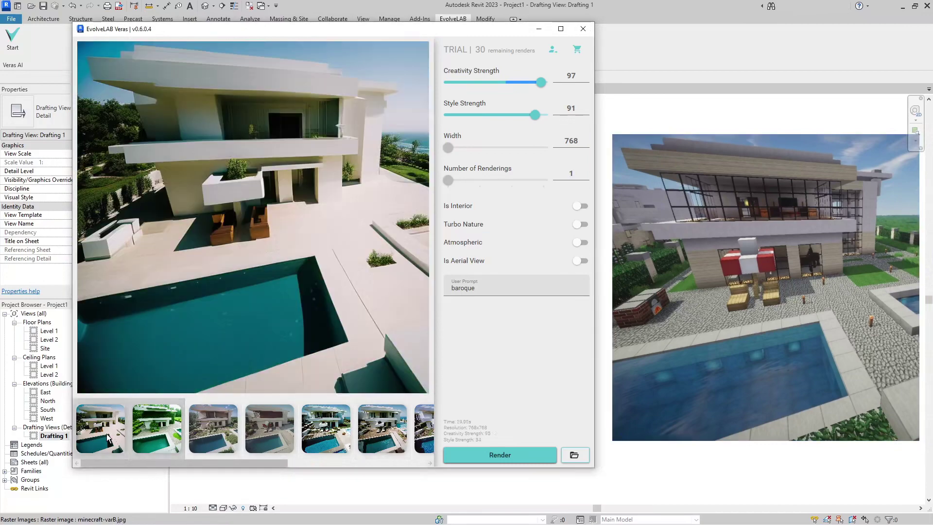
{"action": "left_click", "coordinate": [339, 424]}
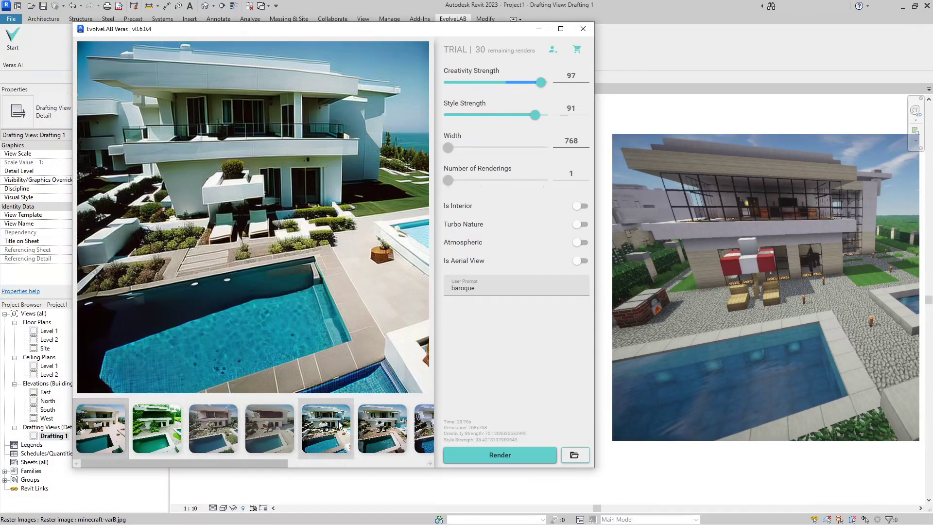
{"action": "left_click", "coordinate": [373, 430]}
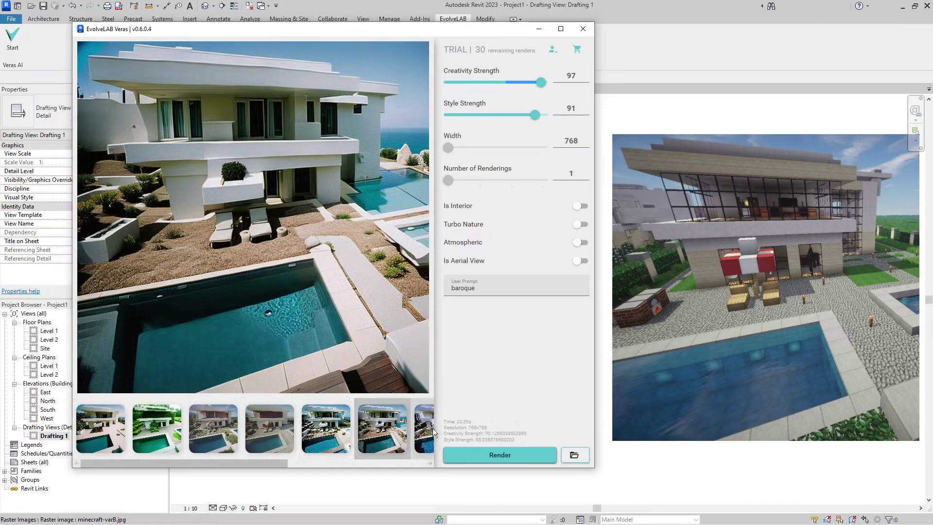
{"action": "left_click", "coordinate": [321, 429]}
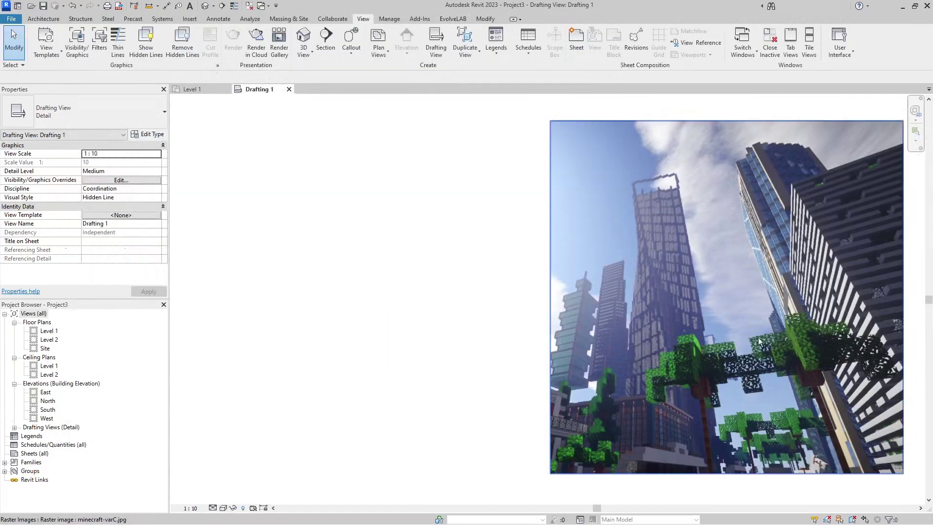
- Launch Veras from the EvolveLAB tab and show the Minecraft city image in its preview
{"action": "left_click", "coordinate": [452, 19]}
{"action": "left_click", "coordinate": [13, 44]}
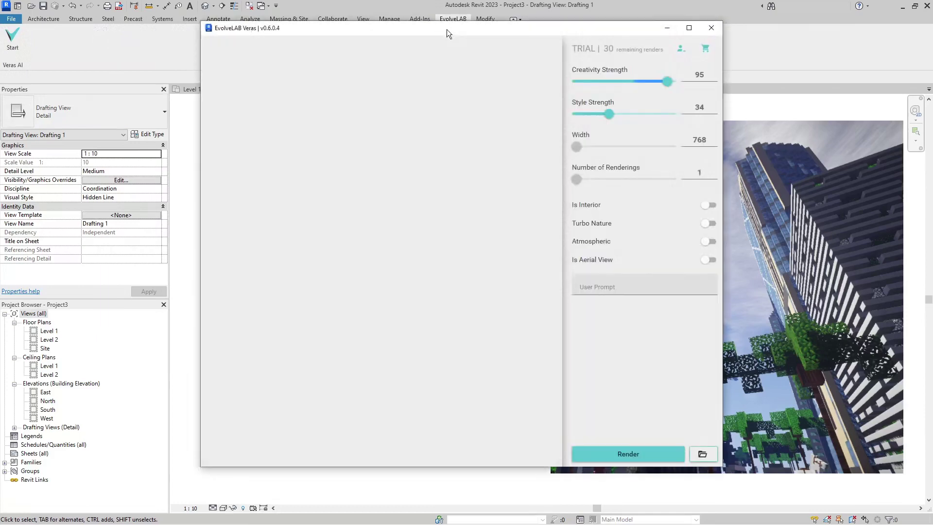
{"action": "right_click", "coordinate": [386, 170]}
{"action": "left_click", "coordinate": [345, 183]}
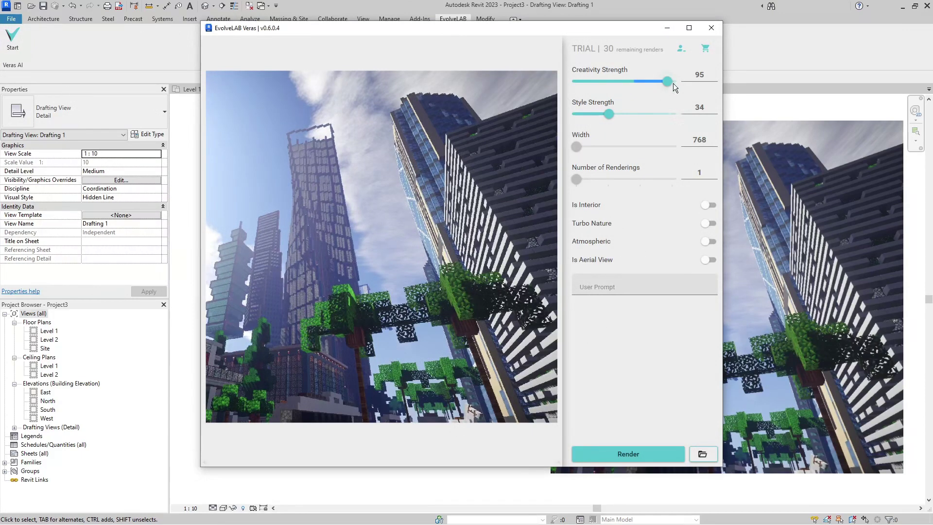
- Render the city at Creativity Strength 66
{"action": "mouse_move", "coordinate": [668, 81]}
{"action": "left_click_drag", "start_coordinate": [668, 81], "coordinate": [639, 82]}
{"action": "left_click", "coordinate": [632, 454]}
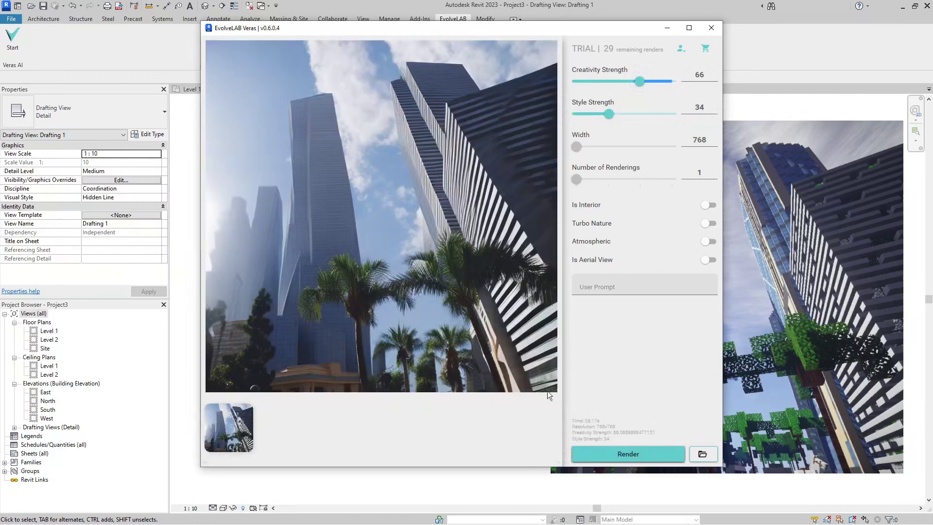
- Move the Veras window left and render the city at Creativity Strength 15
{"action": "left_click", "coordinate": [457, 302]}
{"action": "left_click_drag", "start_coordinate": [477, 31], "coordinate": [375, 38]}
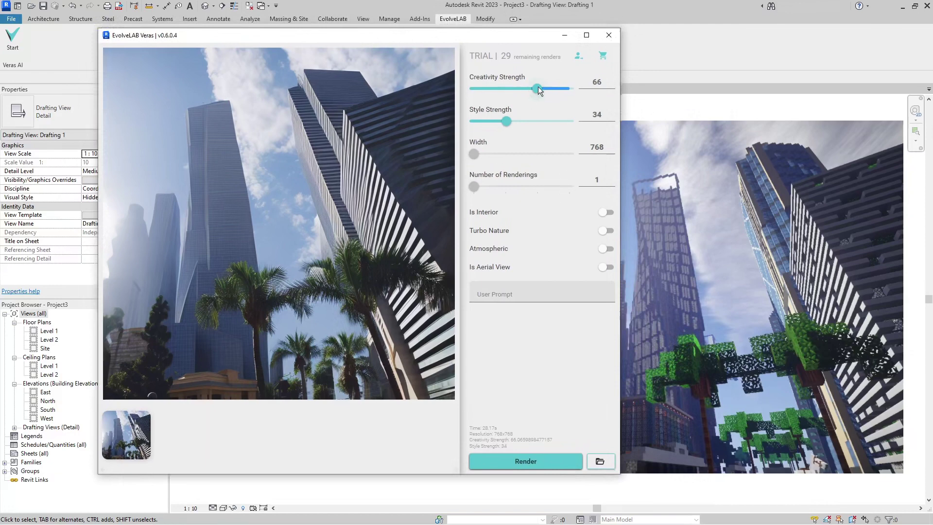
{"action": "left_click_drag", "start_coordinate": [536, 88], "coordinate": [487, 90]}
{"action": "left_click", "coordinate": [520, 462]}
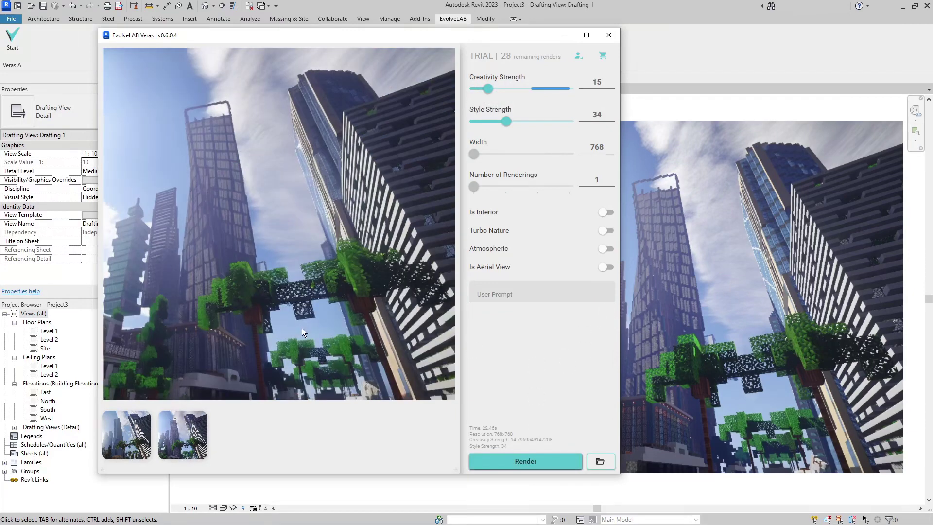
- Render the city again at Creativity Strength 94
{"action": "left_click", "coordinate": [302, 328]}
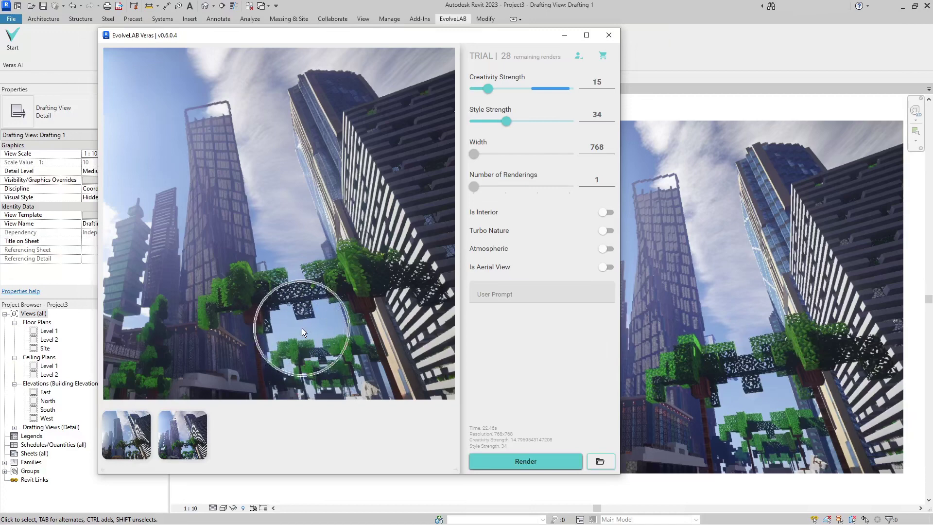
{"action": "left_click_drag", "start_coordinate": [488, 89], "coordinate": [566, 90]}
{"action": "left_click", "coordinate": [541, 462]}
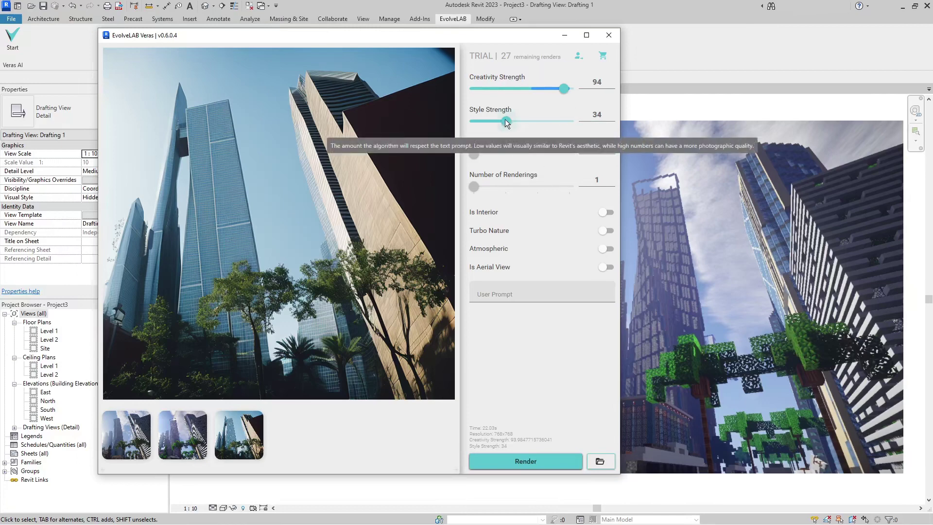
- Render the city with the 'new york' prompt at Style Strength 83 and Creativity Strength 81
{"action": "left_click_drag", "start_coordinate": [506, 120], "coordinate": [552, 121]}
{"action": "left_click_drag", "start_coordinate": [565, 87], "coordinate": [552, 92]}
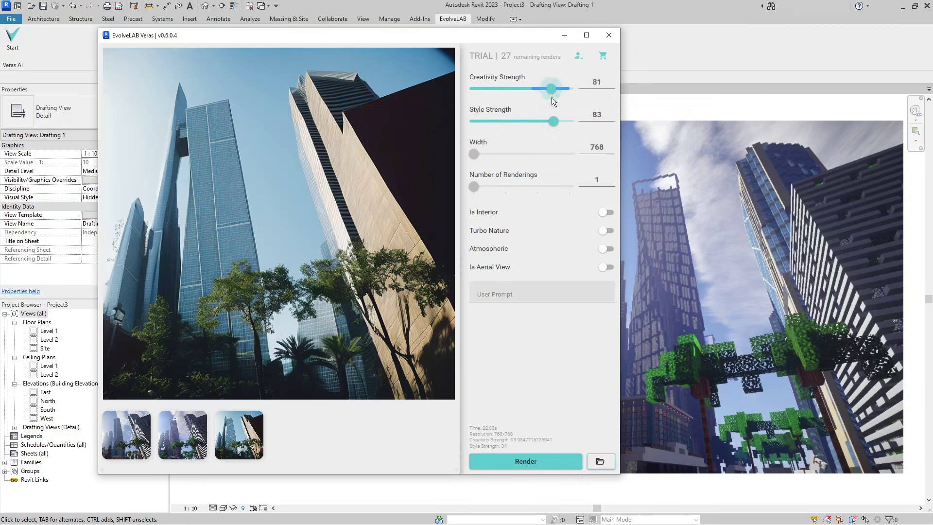
{"action": "left_click", "coordinate": [509, 292]}
{"action": "type", "text": "new york"}
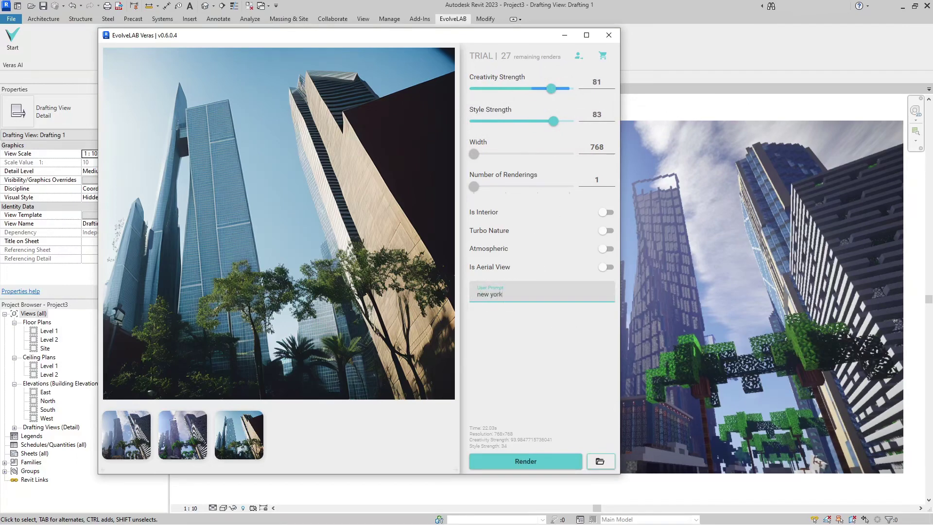
{"action": "left_click", "coordinate": [532, 465]}
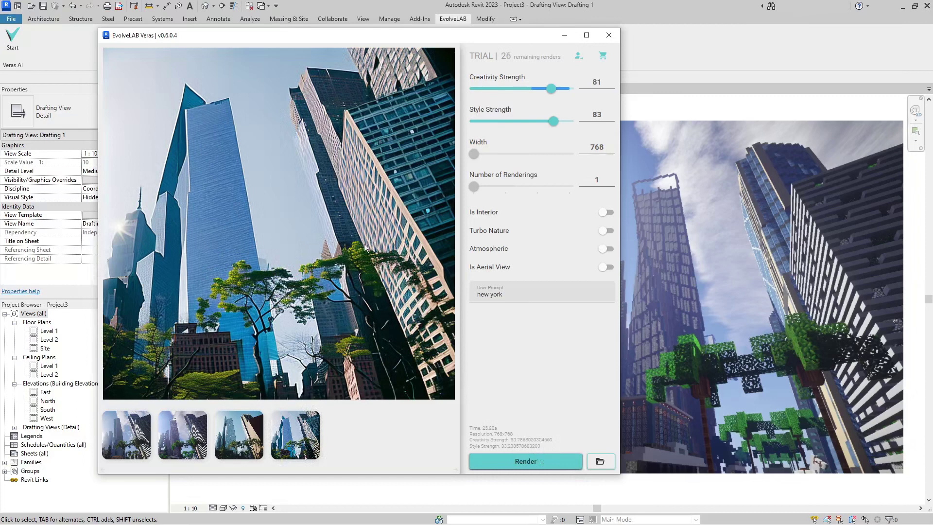
{"action": "left_click", "coordinate": [393, 145]}
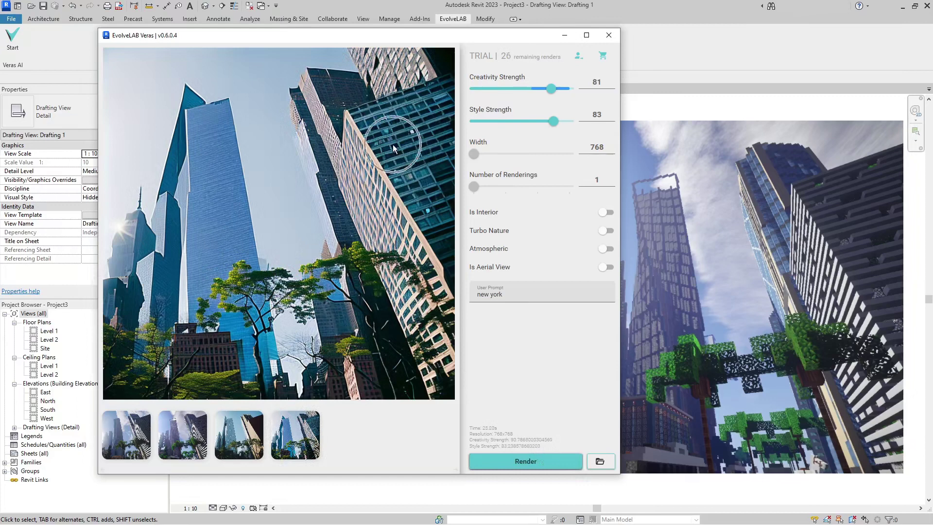
{"action": "left_click", "coordinate": [212, 207]}
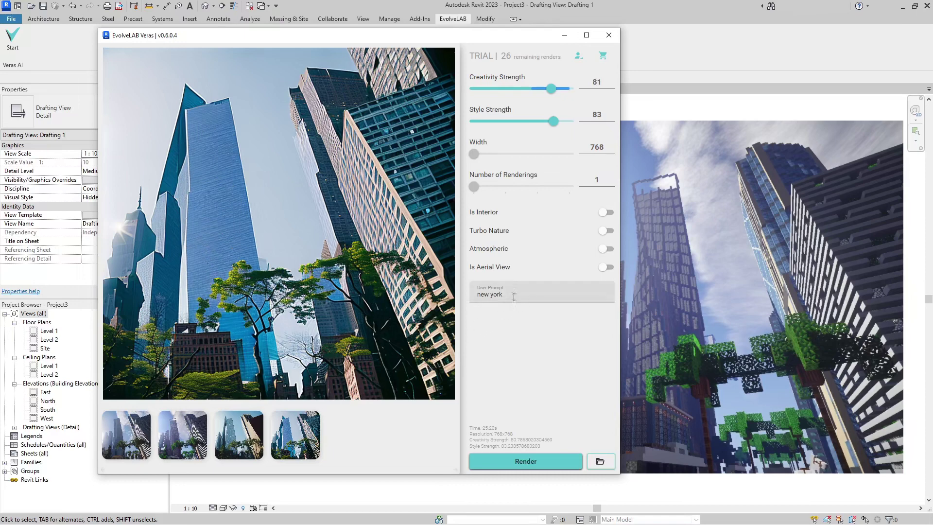
{"action": "left_click", "coordinate": [482, 294]}
- Render the city with the 'hong kong' prompt, then select the prompt for replacement
{"action": "type", "text": "hong kong"}
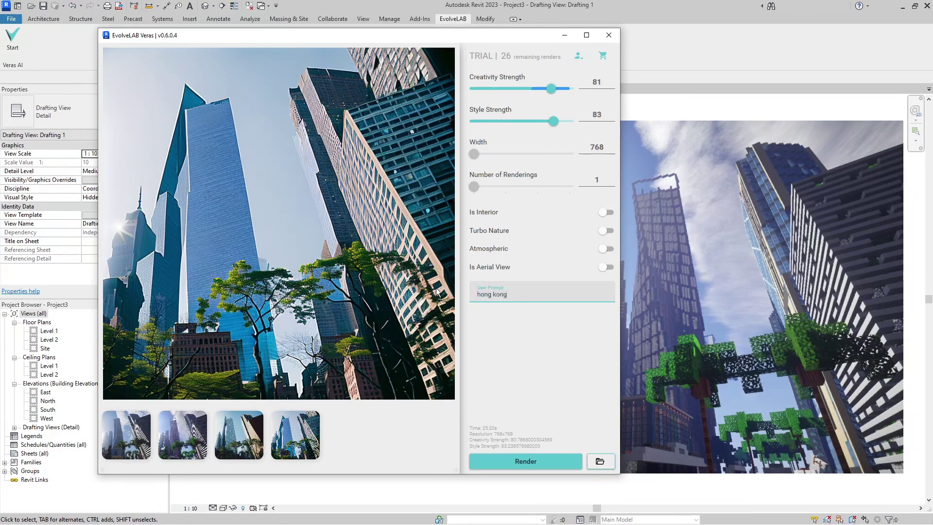
{"action": "left_click", "coordinate": [537, 466]}
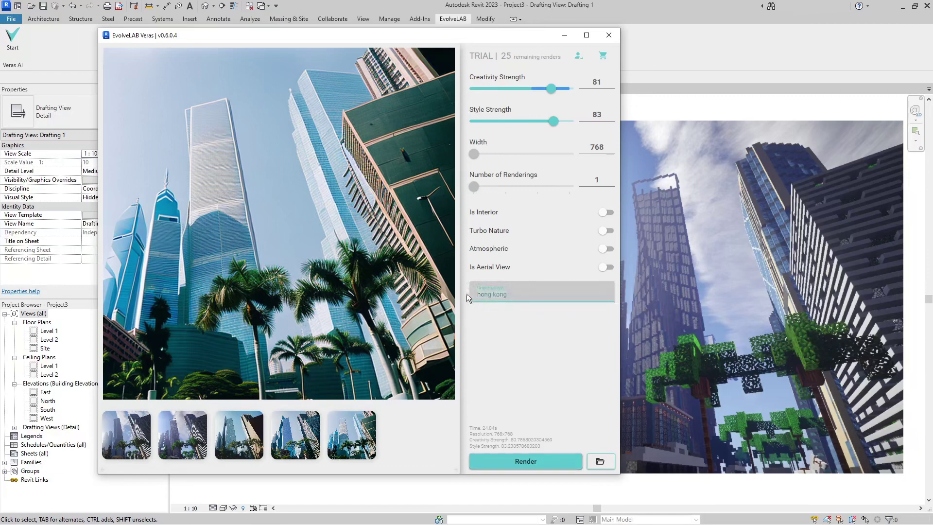
{"action": "left_click", "coordinate": [510, 296]}
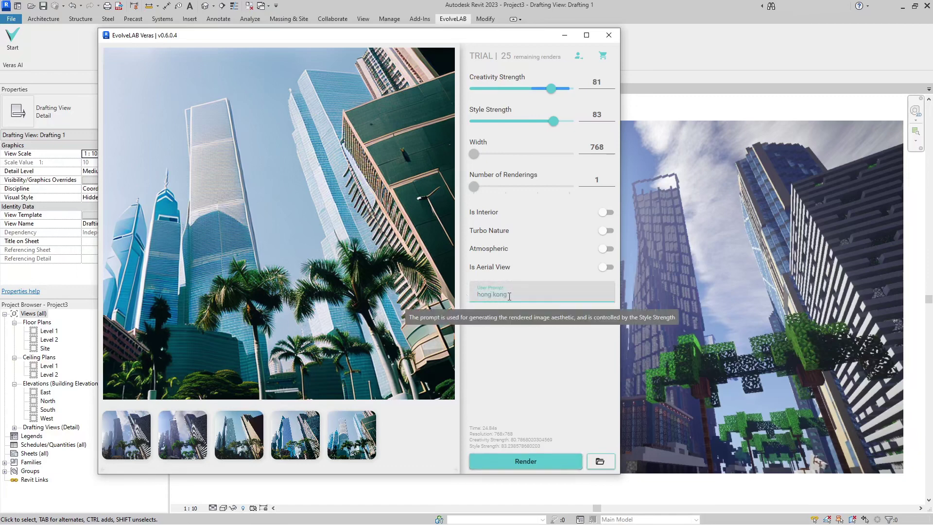
{"action": "key", "text": "ctrl+a"}
- Render the city with the 'paris' prompt, then again with 'fluent design'
{"action": "type", "text": "par"}
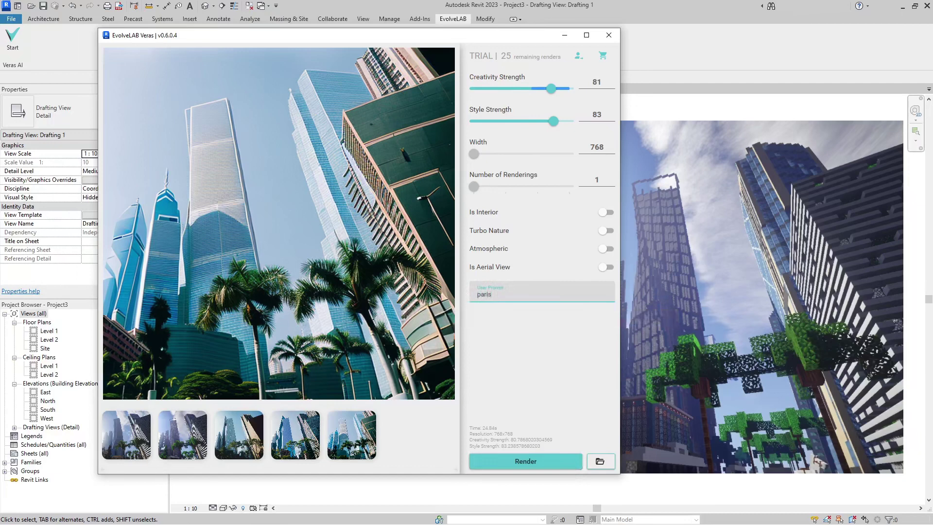
{"action": "left_click", "coordinate": [508, 461]}
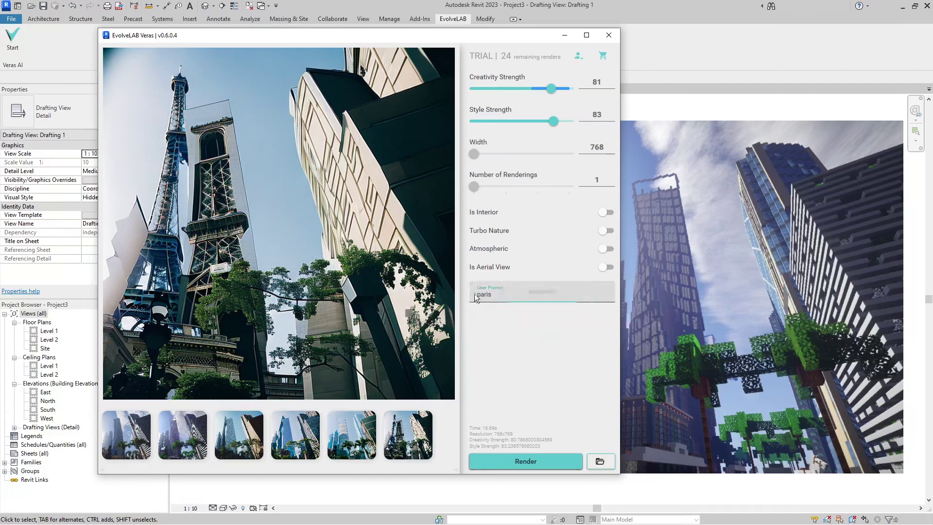
{"action": "left_click", "coordinate": [537, 293]}
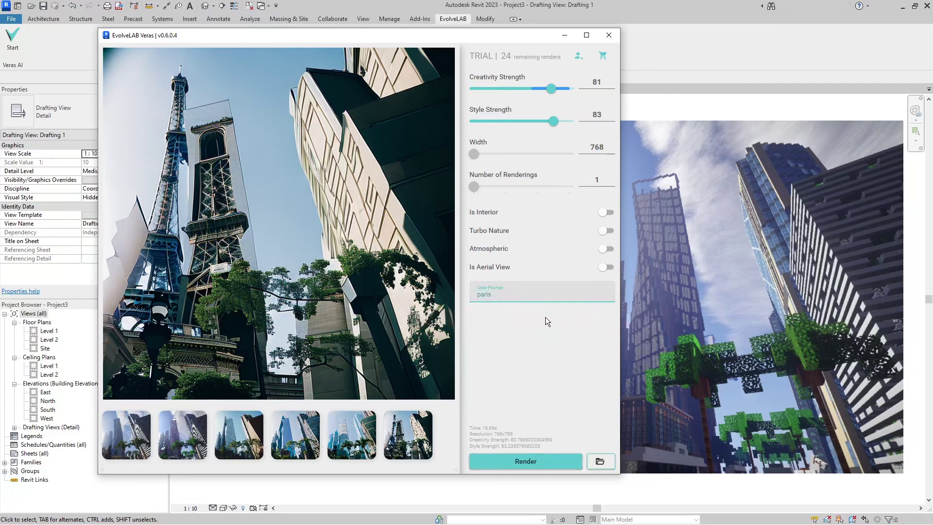
{"action": "key", "text": "ctrl+a"}
{"action": "type", "text": "fluent design"}
{"action": "left_click", "coordinate": [527, 464]}
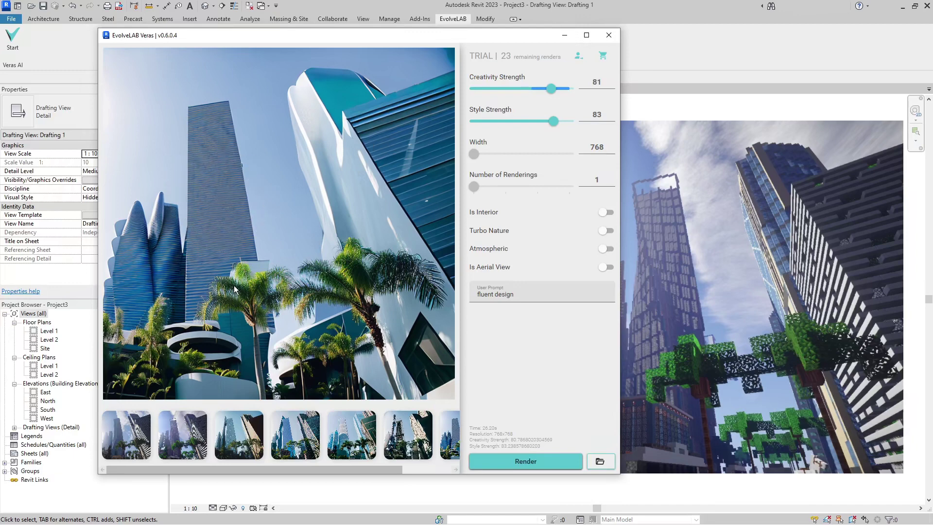
- Render the city with the 'brutalist style' prompt at Style Strength 96
{"action": "left_click", "coordinate": [541, 301]}
{"action": "key", "text": "ctrl+a"}
{"action": "type", "text": "bruta"}
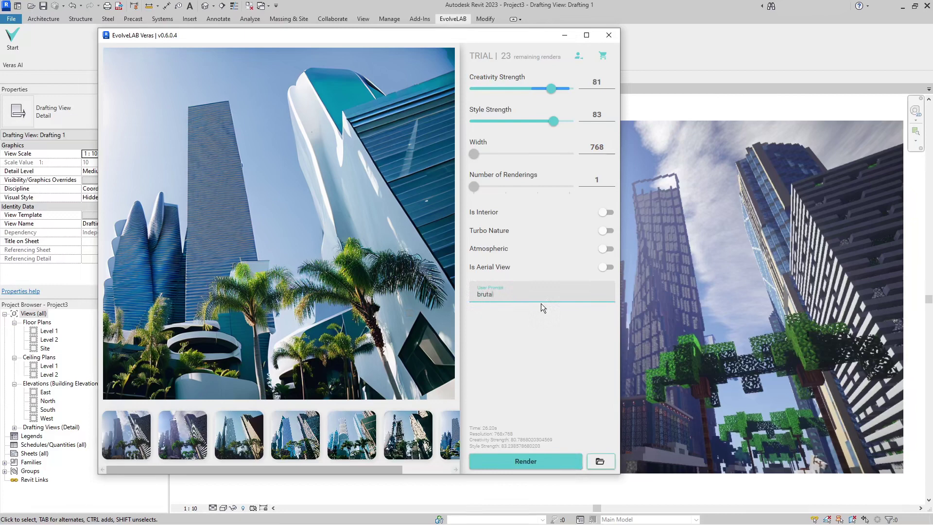
{"action": "type", "text": "list style"}
{"action": "left_click_drag", "start_coordinate": [554, 122], "coordinate": [567, 121]}
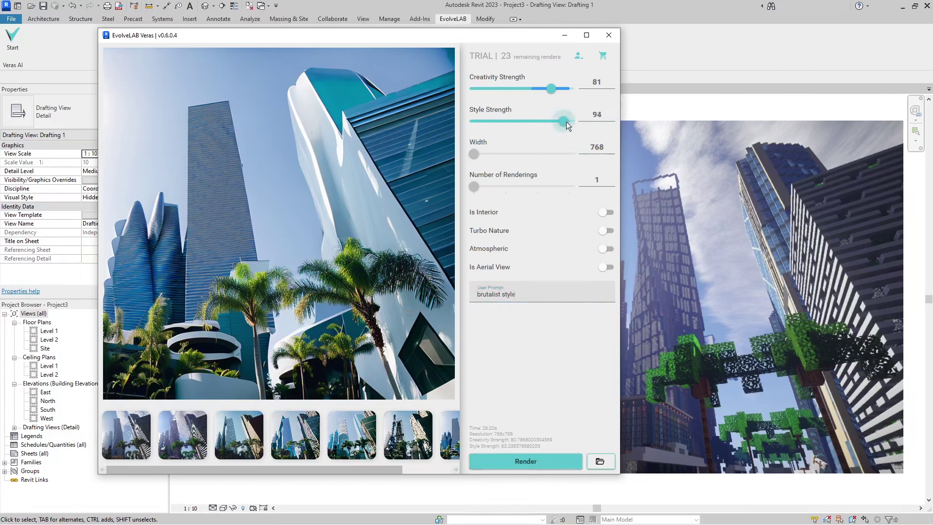
{"action": "left_click", "coordinate": [525, 461]}
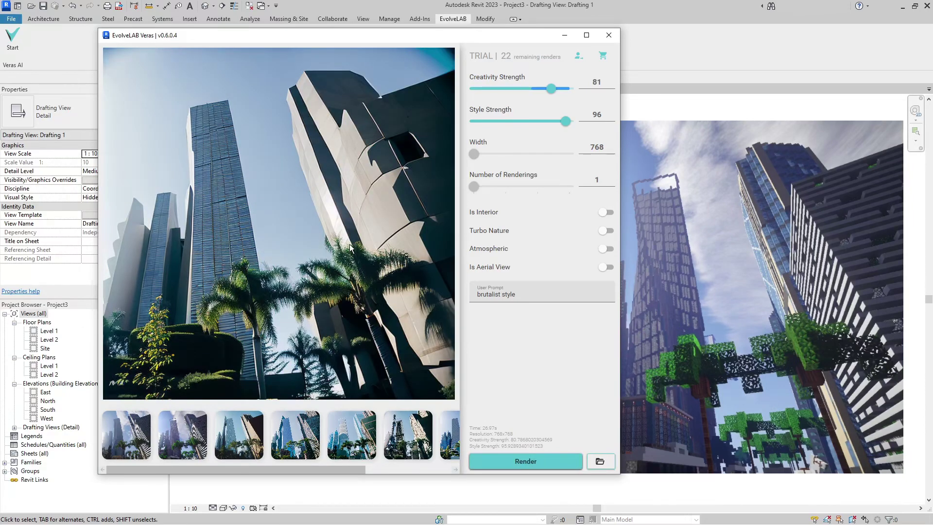
- Render the brutalist city again with Creativity Strength raised from 81 to 96
{"action": "left_click_drag", "start_coordinate": [552, 88], "coordinate": [566, 91]}
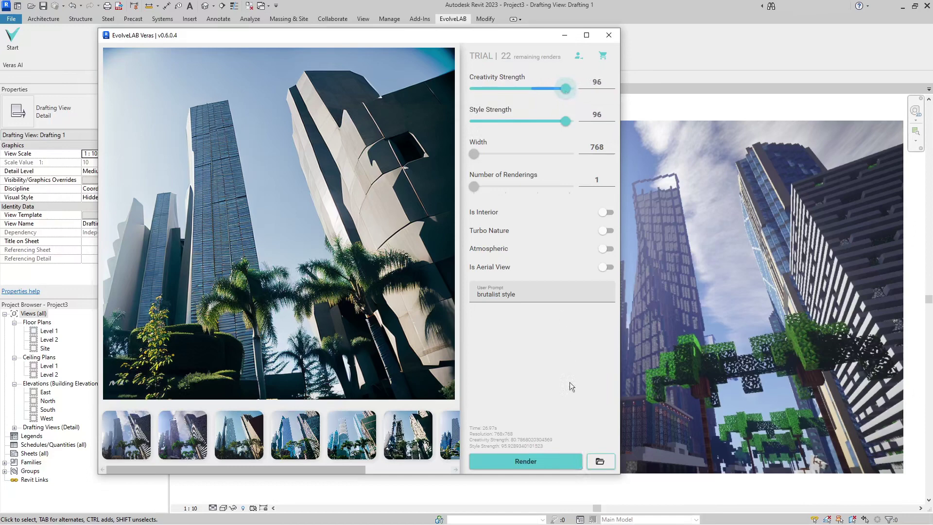
{"action": "left_click", "coordinate": [533, 465]}
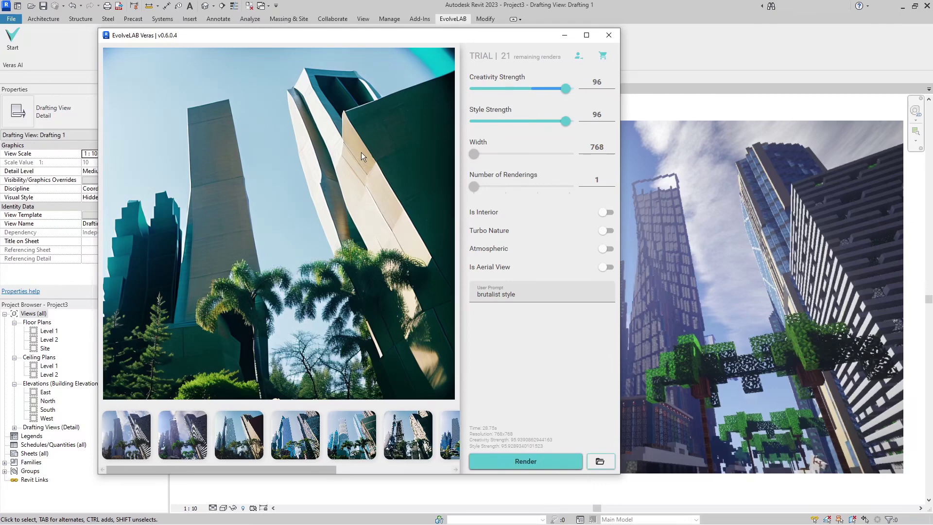
{"action": "left_click", "coordinate": [361, 153]}
- Read the Veras tooltips explaining the Creativity and Style Strength sliders
{"action": "mouse_move", "coordinate": [566, 89]}
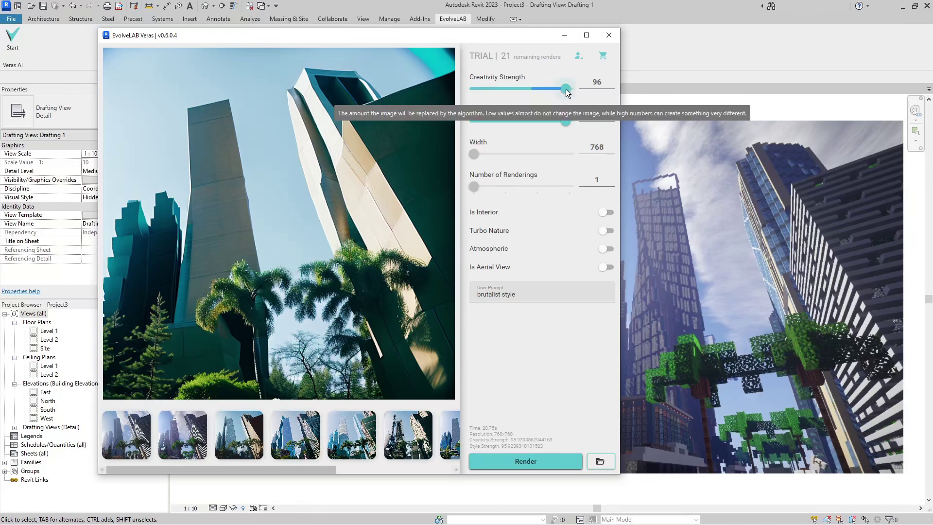
{"action": "left_click", "coordinate": [559, 123]}
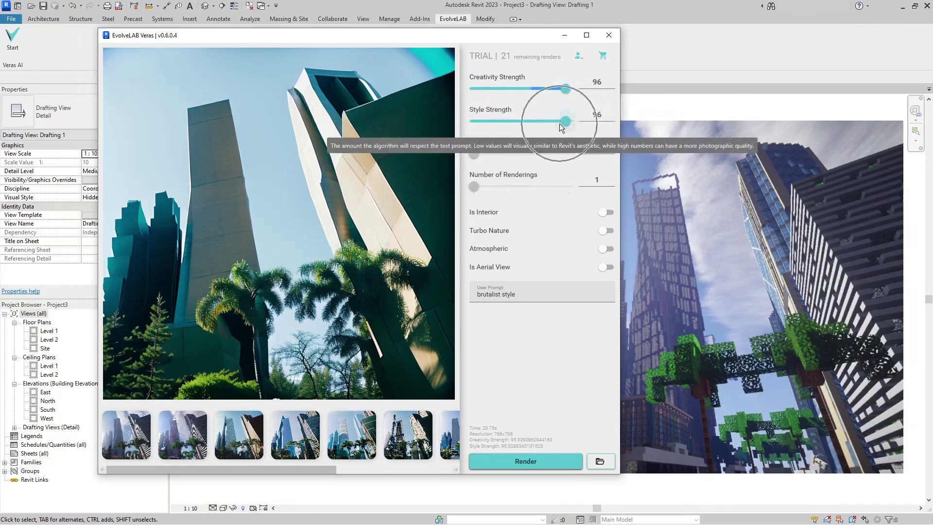